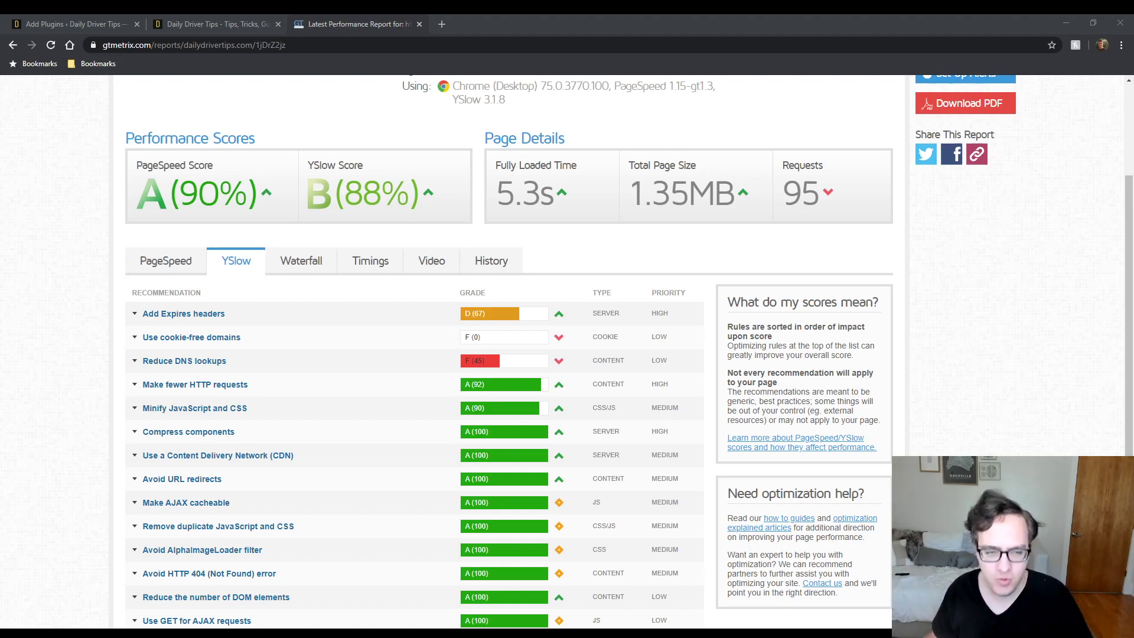
Expand YSlow's Add Expires headers row to list the three files lacking expiry, including Google Fonts CSS
left_click(183, 314)
scroll(189, 319, "down", 2)
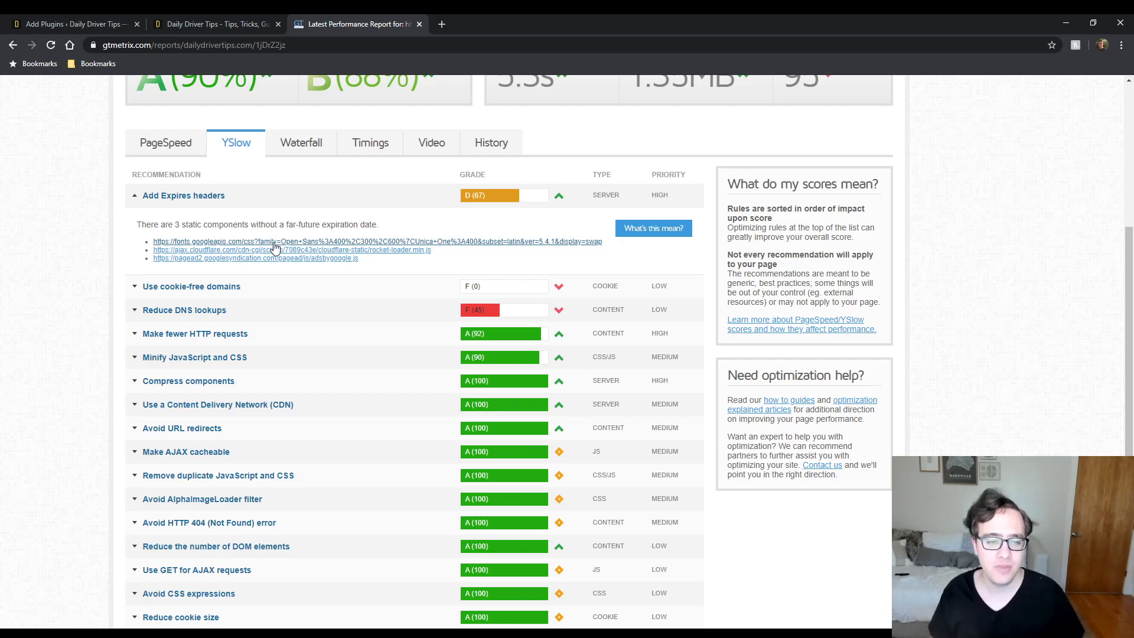
Review the fonts.googleapis.com stylesheet's font-face rules in a new tab, then return to Daily Driver Tips
middle_click(274, 243)
left_click(488, 23)
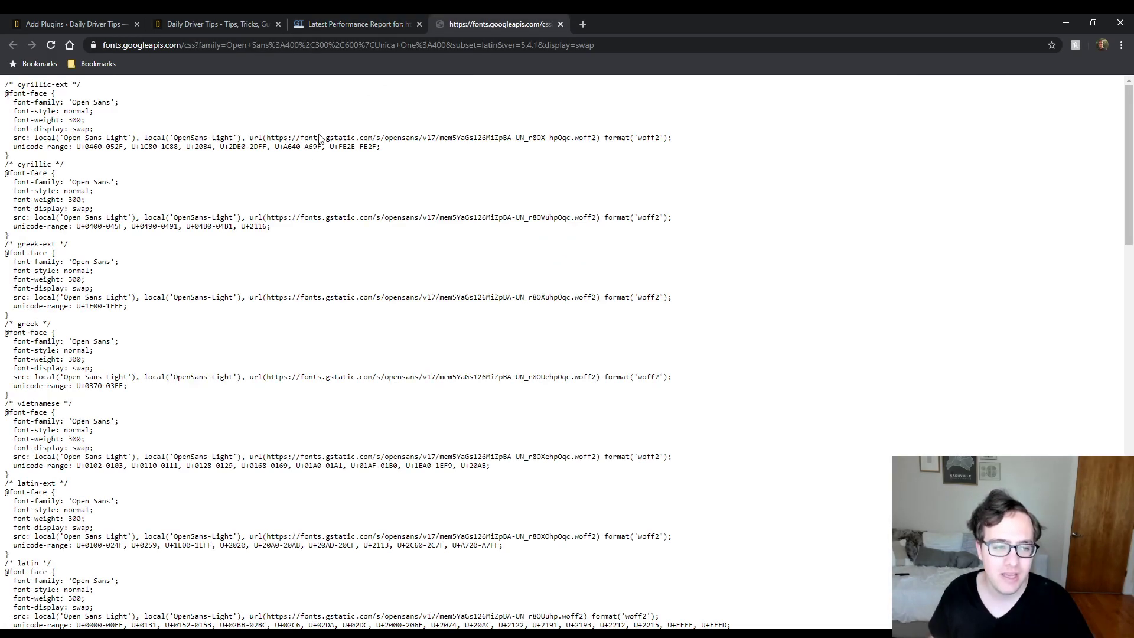
scroll(269, 170, "down", 3)
scroll(283, 224, "down", 10)
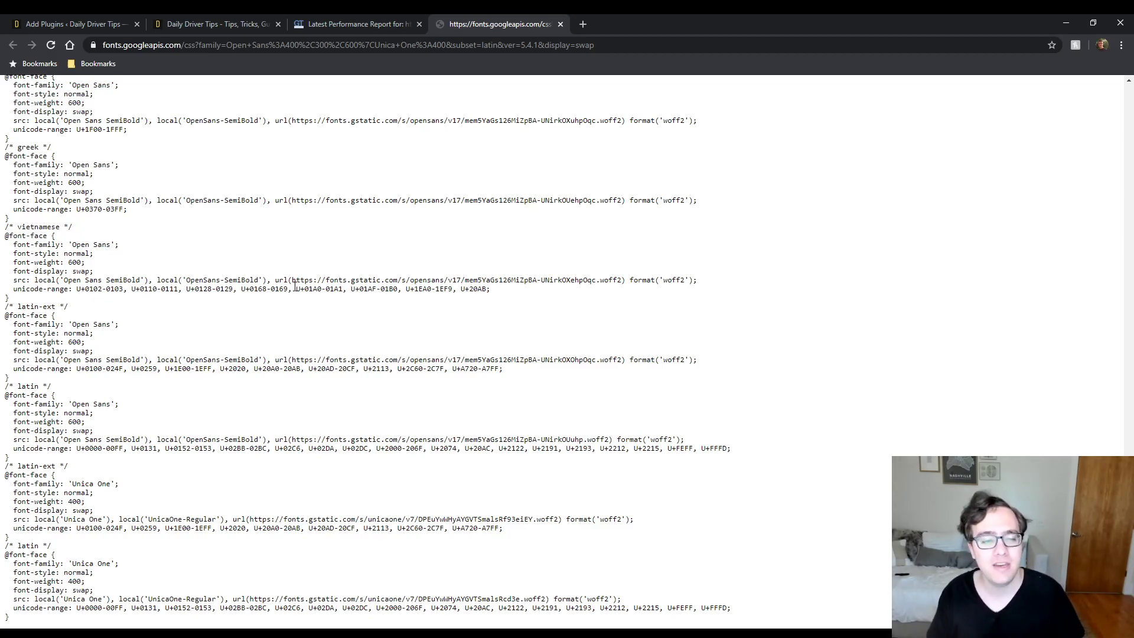
scroll(349, 317, "up", 13)
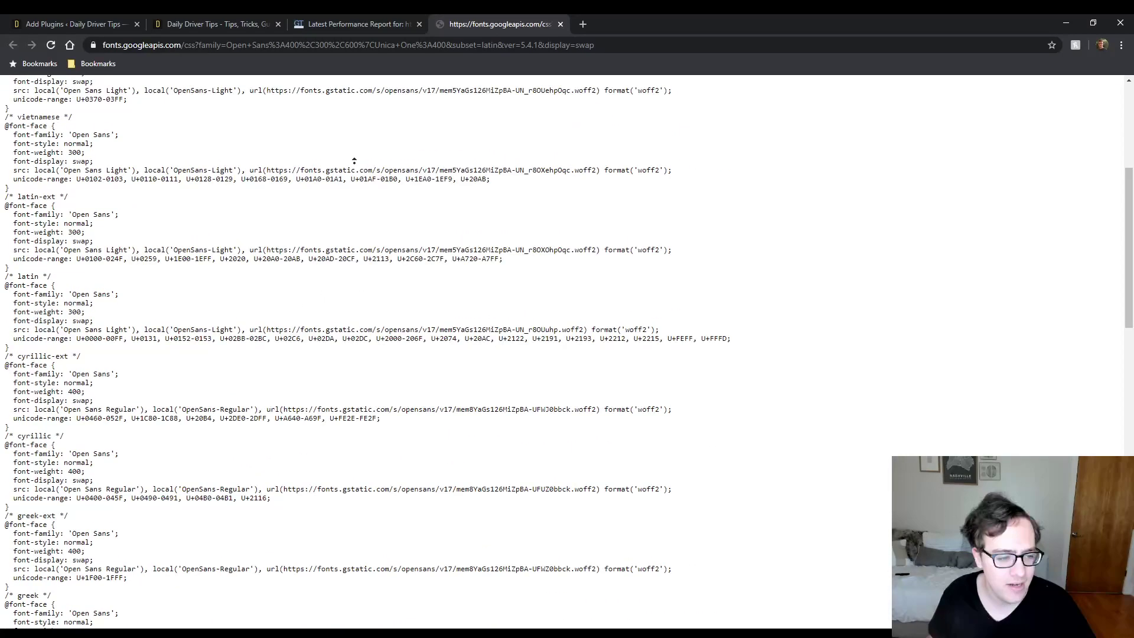
scroll(354, 161, "down", 5)
left_click(195, 23)
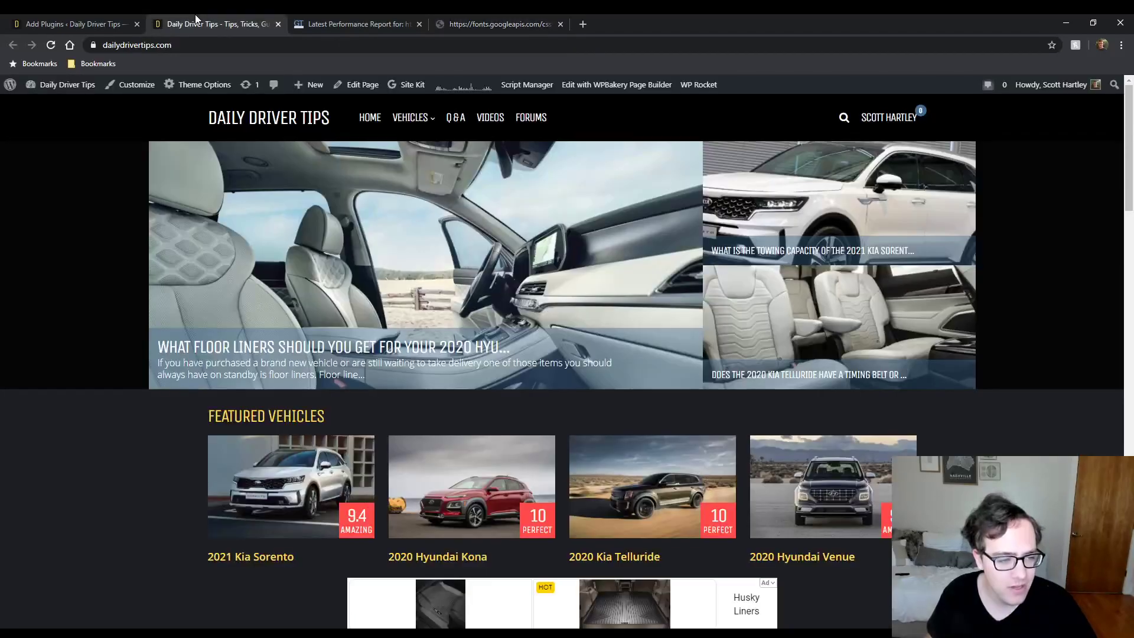
Install and activate the Self-Hosted Google Fonts plugin from the Add Plugins search results
left_click(65, 15)
left_click_drag(242, 327, 221, 328)
left_click(313, 338)
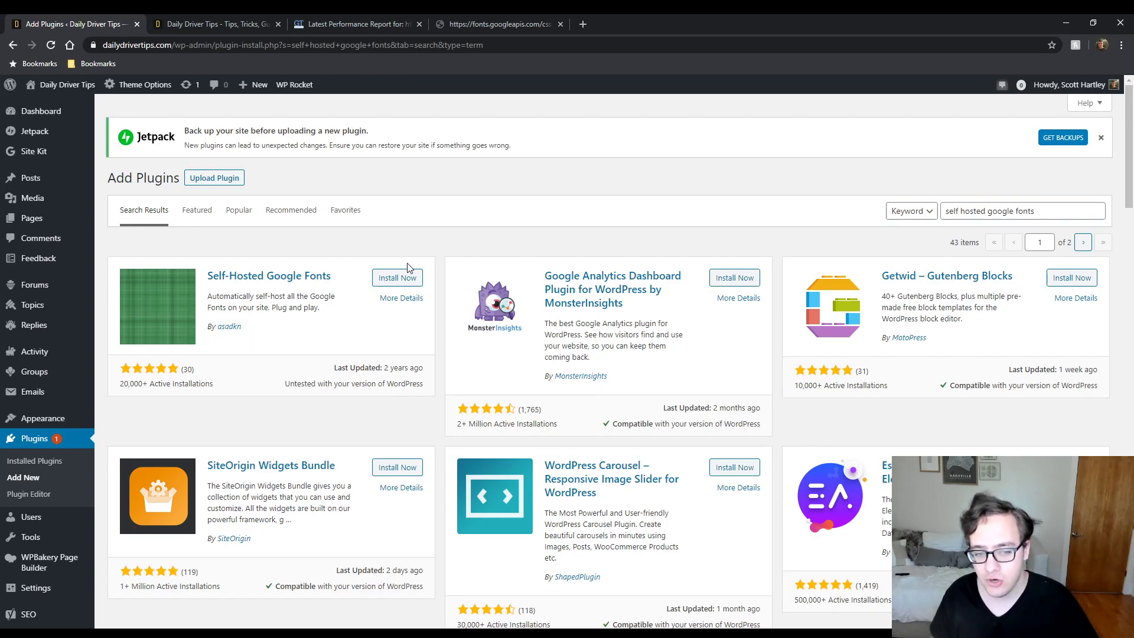
left_click(399, 278)
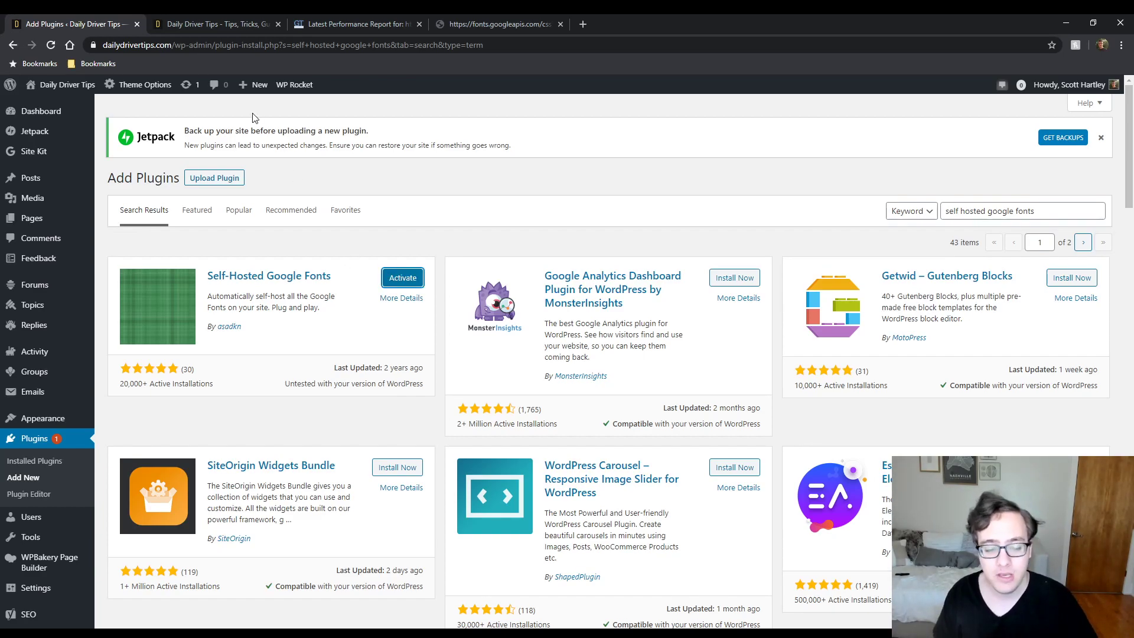
left_click(396, 284)
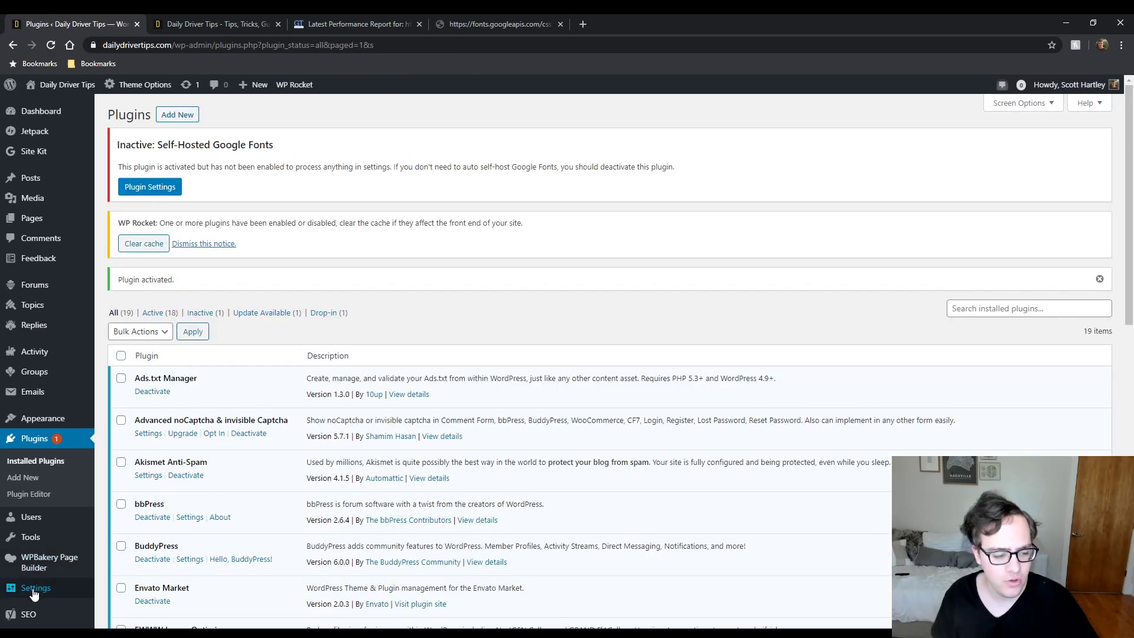
In Settings > Self-Hosted Google Fonts, set Enable Processing to 'Yes, Enable' and tick Disable for Admins
mouse_move(34, 591)
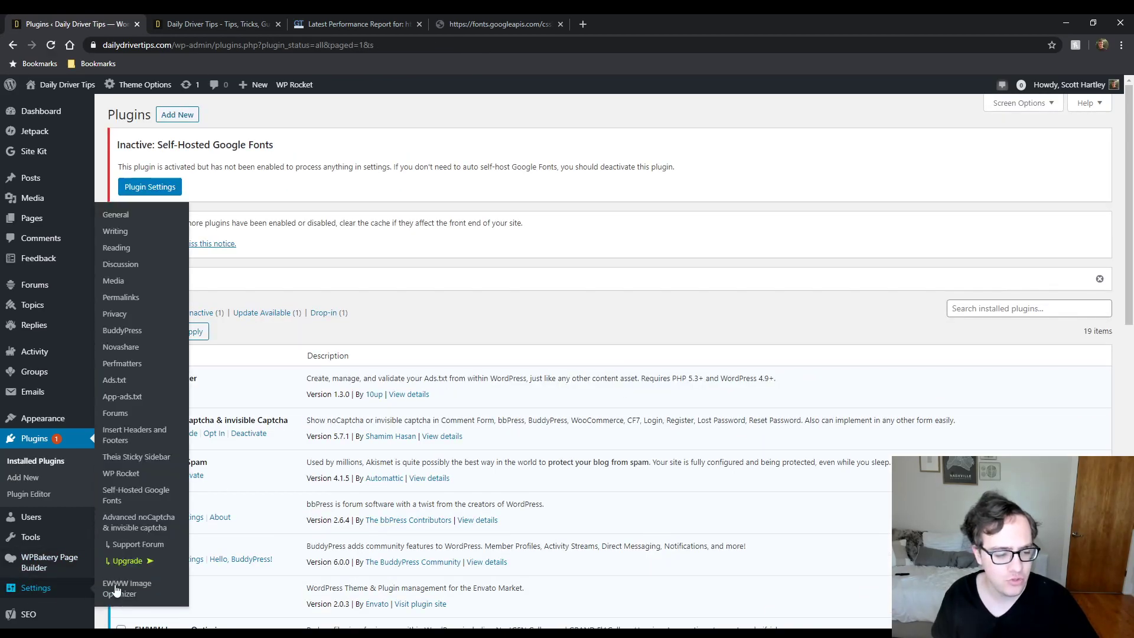
left_click(151, 496)
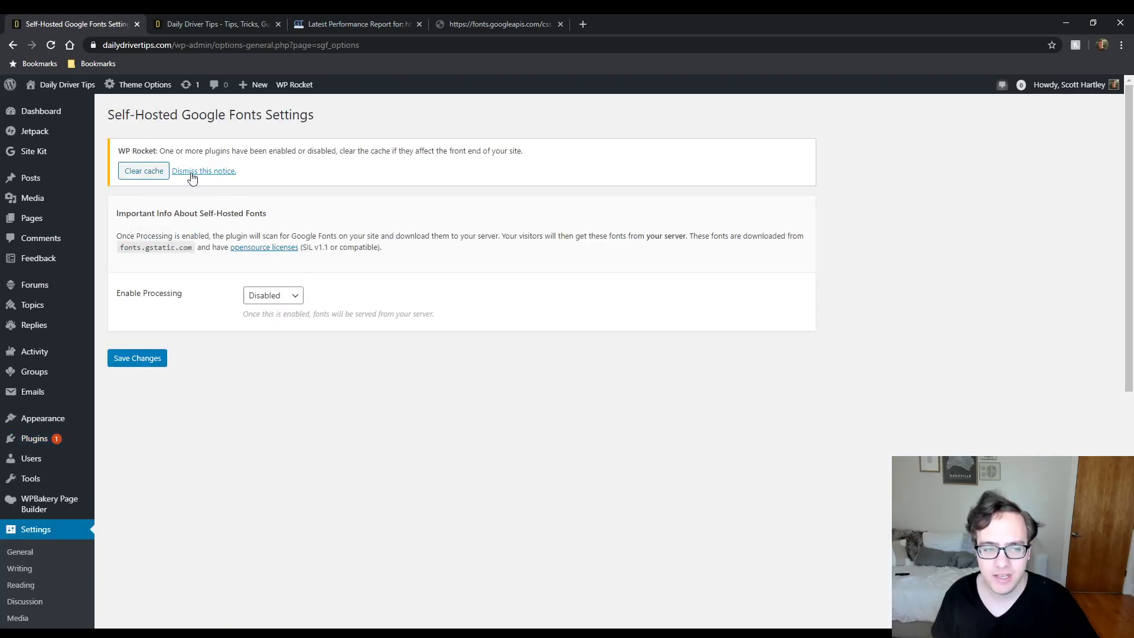
left_click(256, 302)
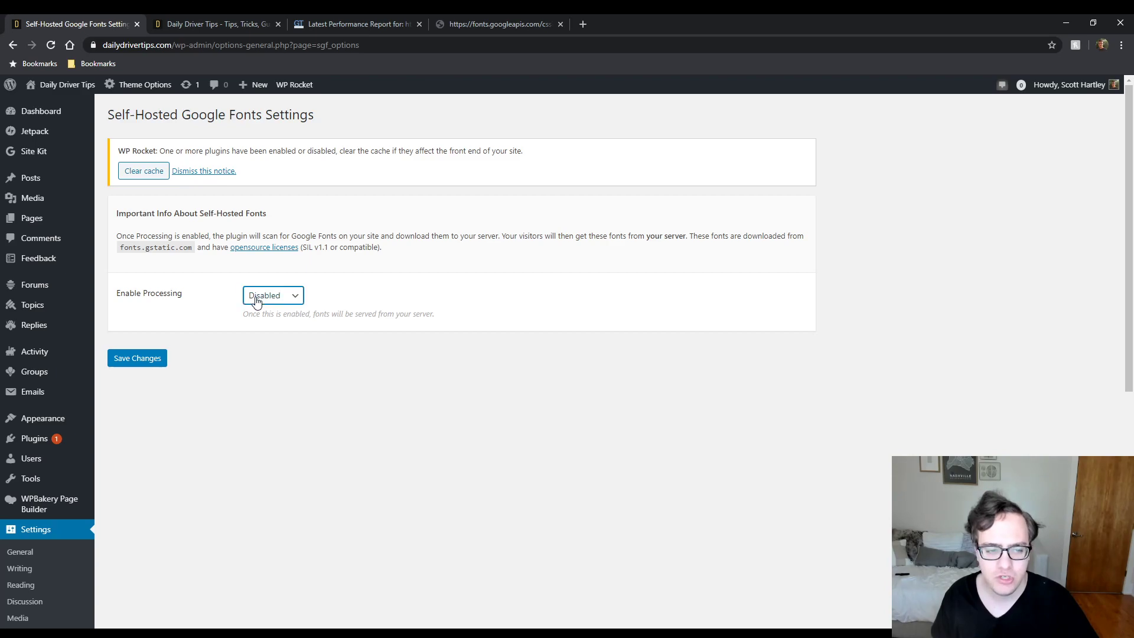
left_click(285, 326)
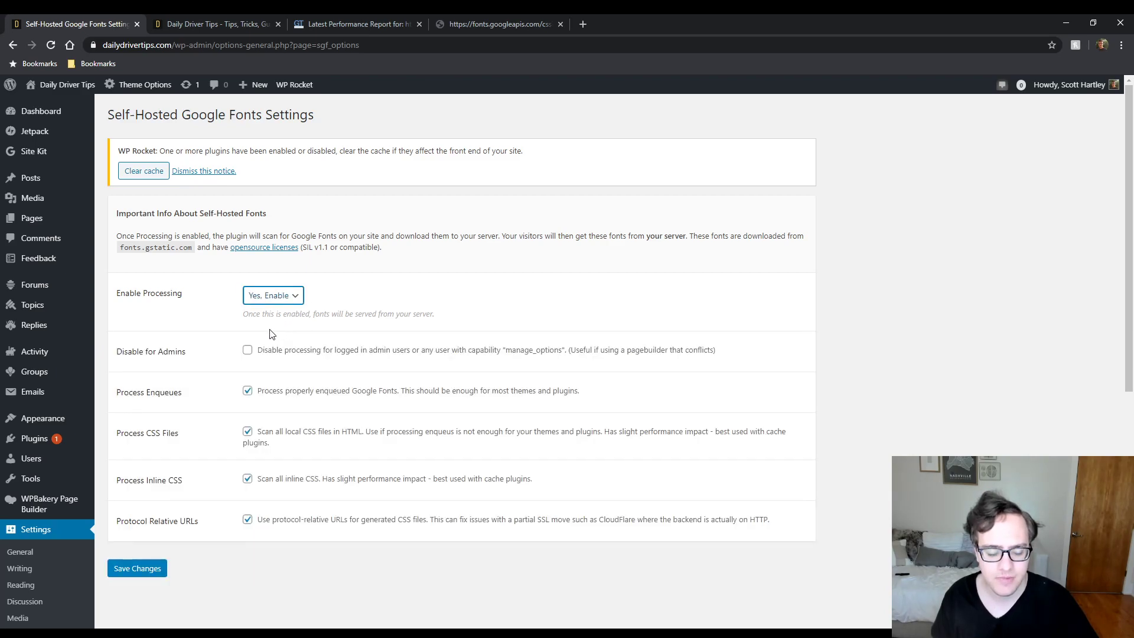
left_click(319, 357)
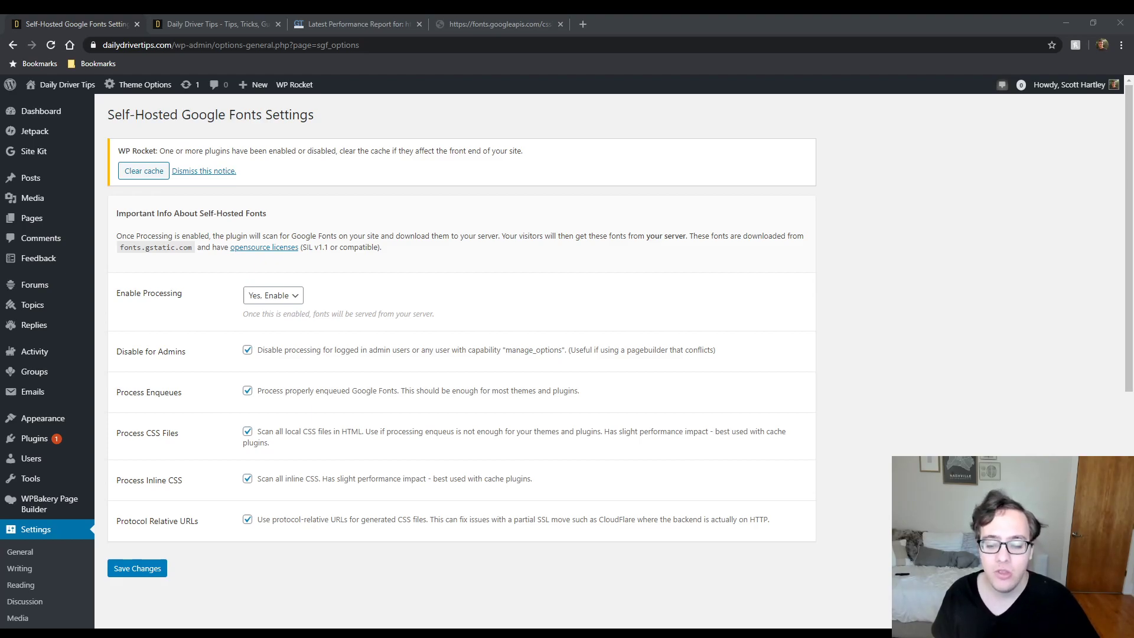
left_click(976, 356)
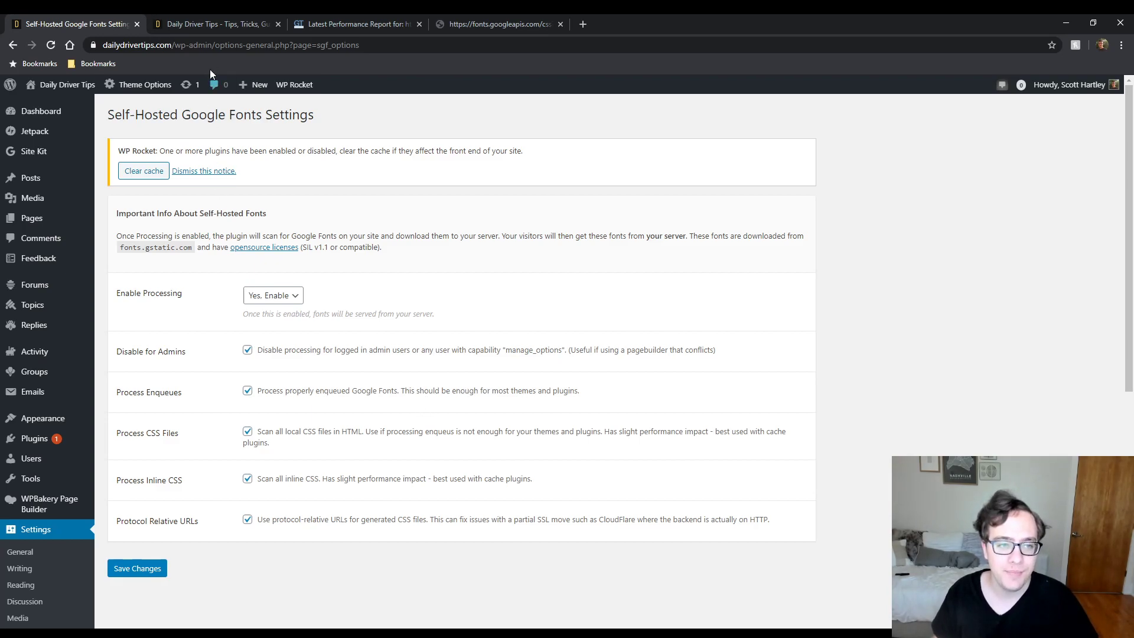
View the homepage source with Ctrl+U and mark the fonts.googleapis.com stylesheet line
key("ctrl+Tab")
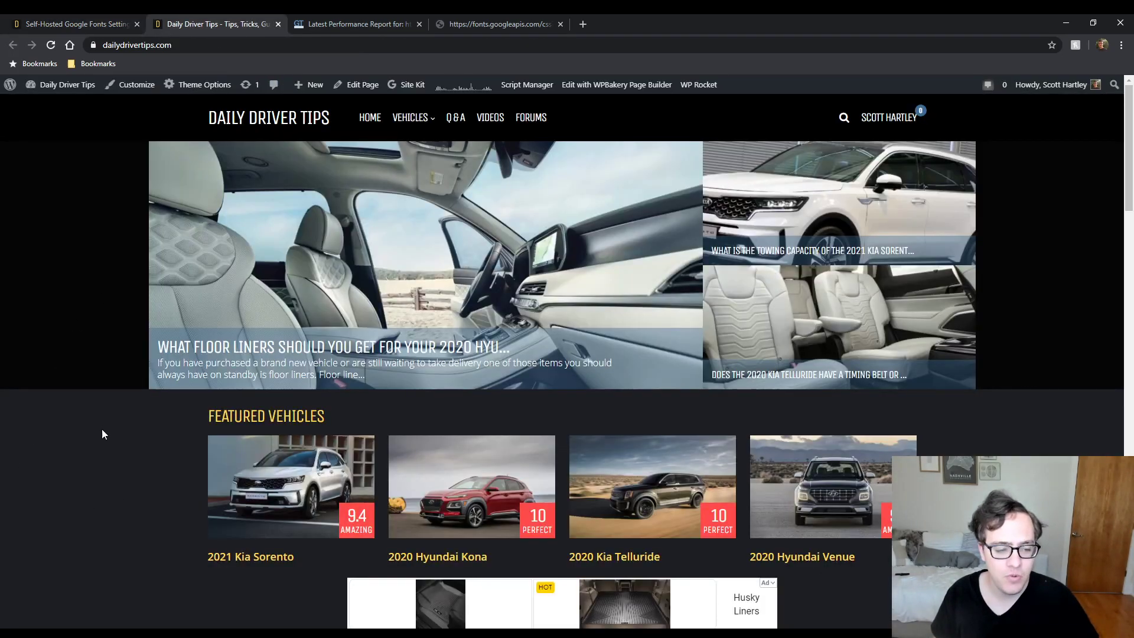
key("ctrl+u")
scroll(378, 336, "down", 8)
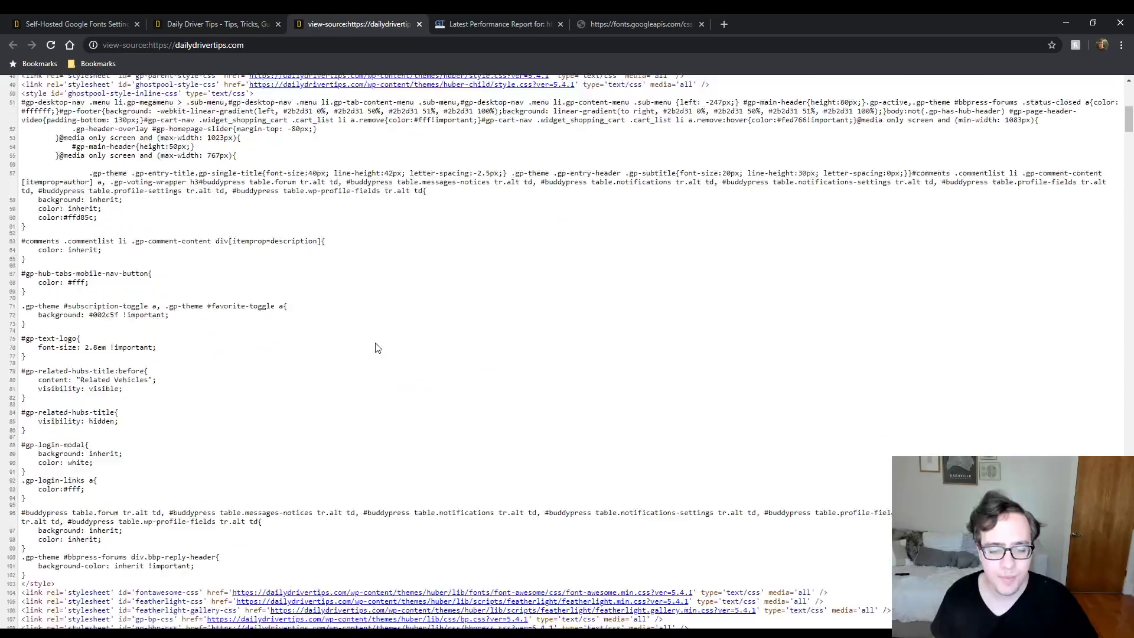
scroll(377, 349, "down", 3)
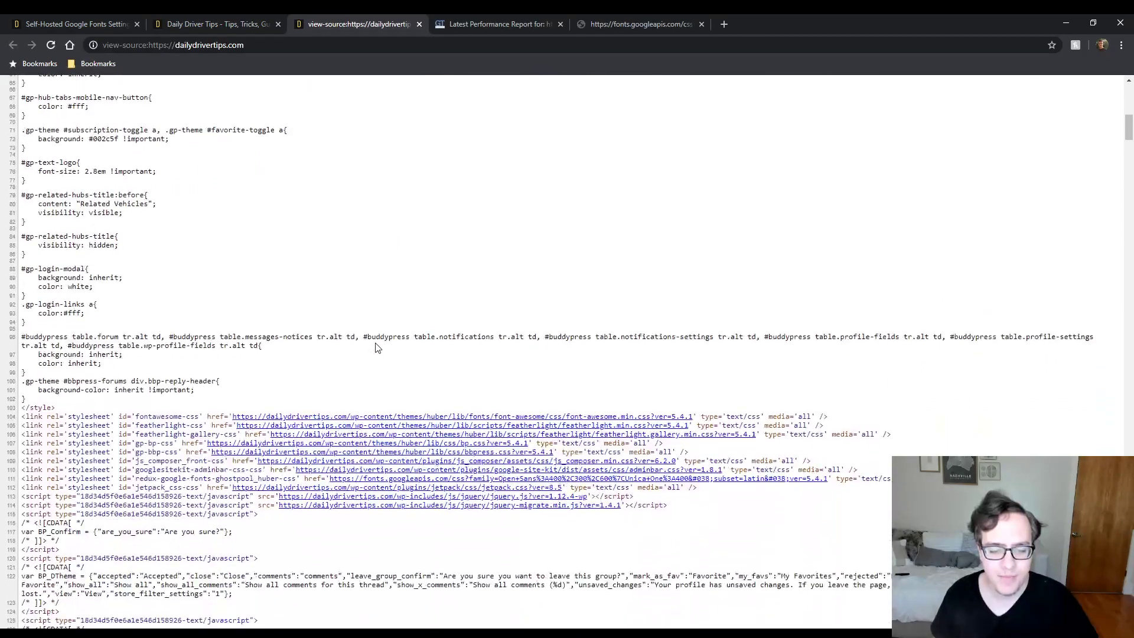
double_click(243, 483)
Open the linked Google Fonts stylesheet for Open Sans and Unica One in a new tab
left_click(77, 24)
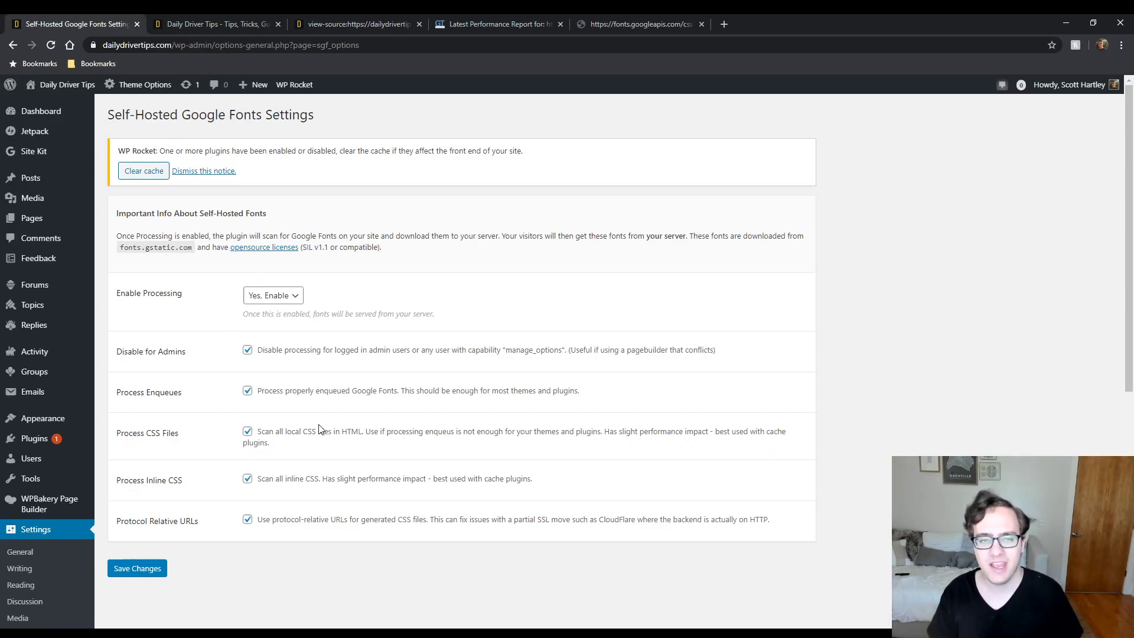
left_click(390, 25)
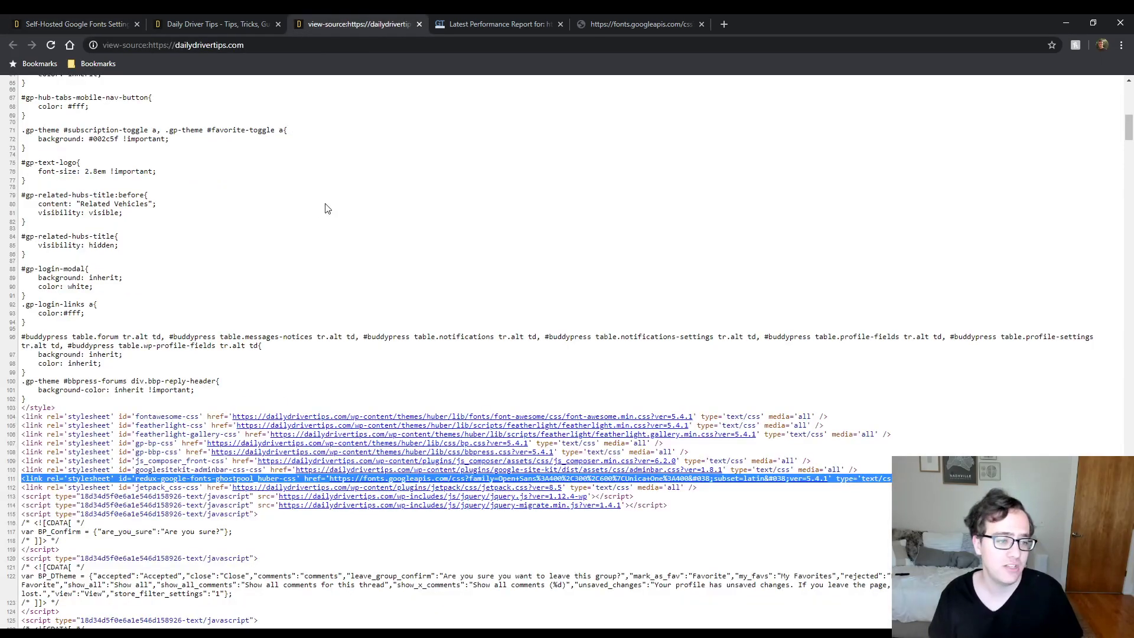
left_click(376, 478, "ctrl")
left_click(476, 19)
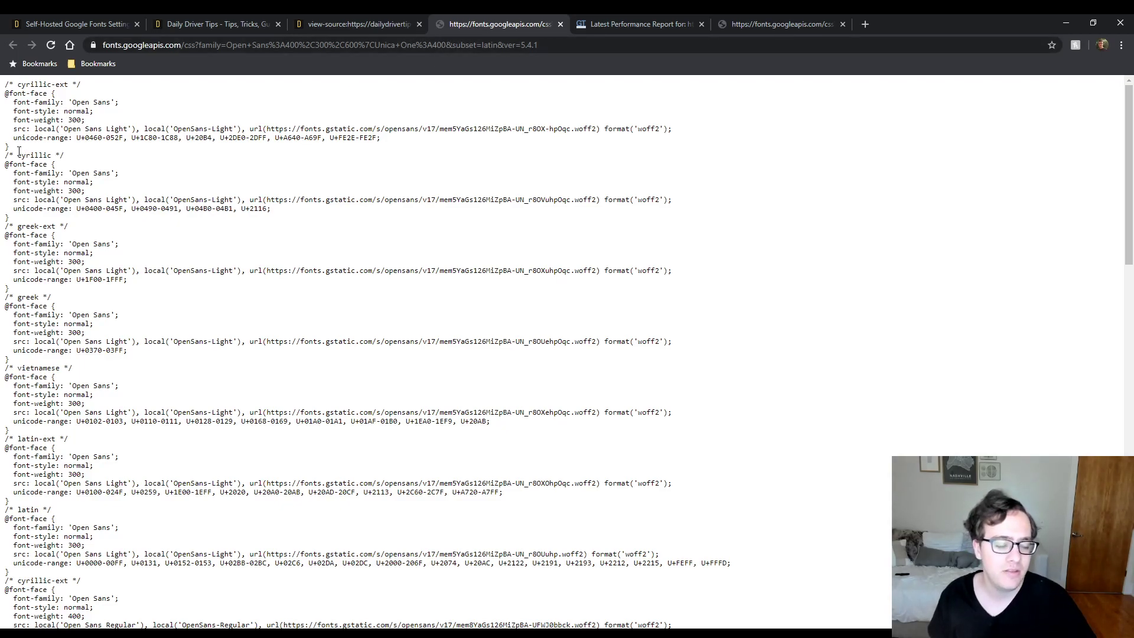
left_click_drag(19, 149, 3, 94)
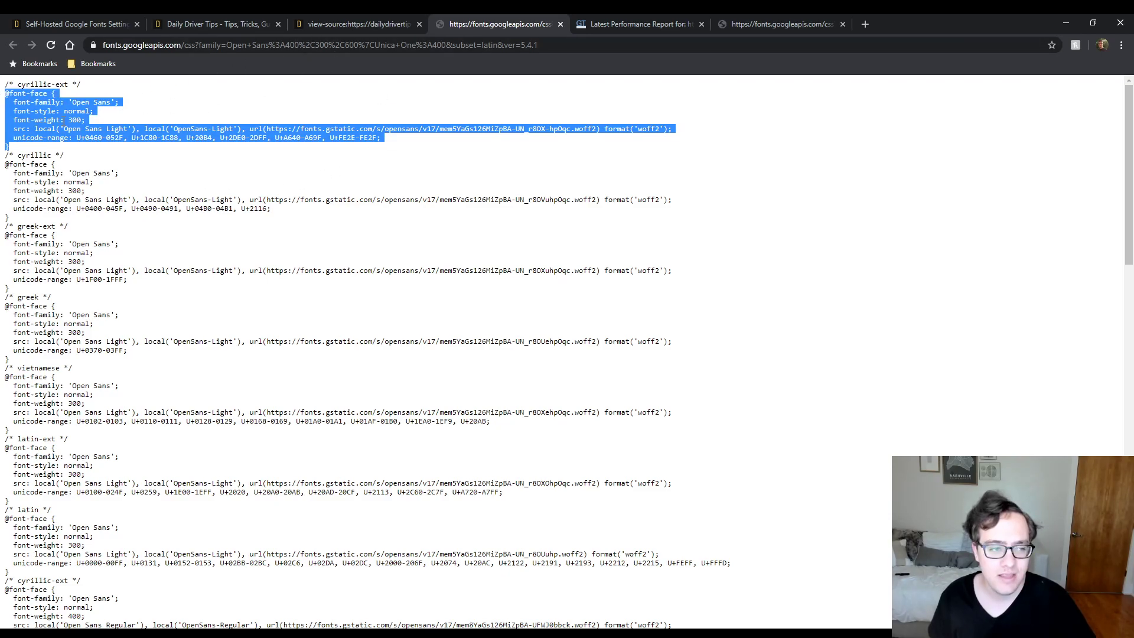
left_click(66, 21)
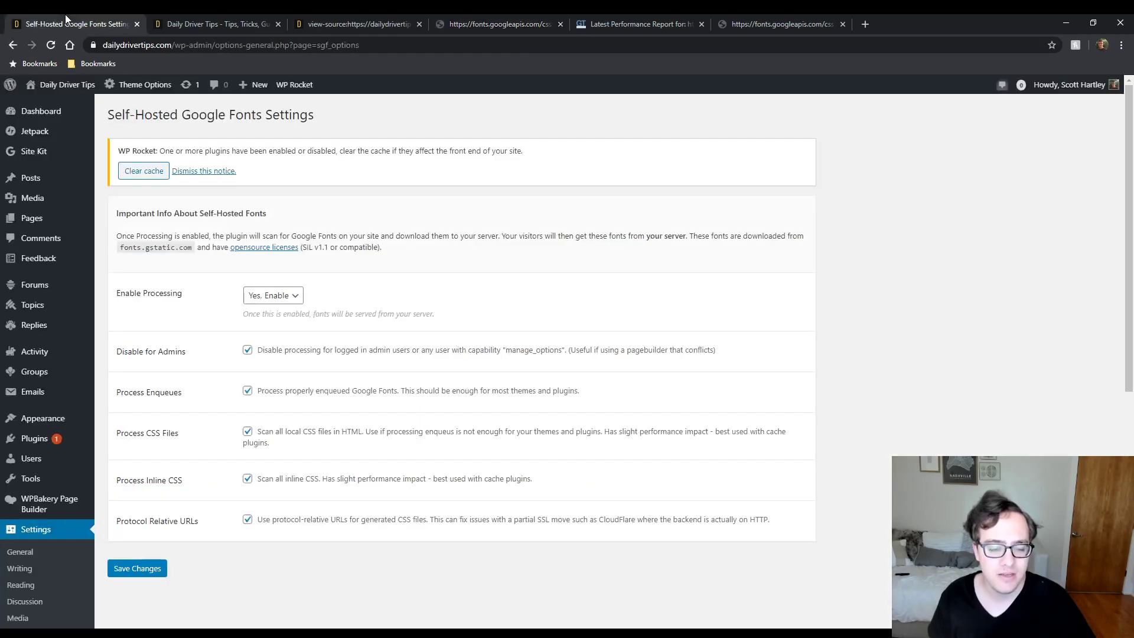
Turn off inline CSS, local CSS file scanning and protocol-relative URLs, and save the settings
left_click(247, 480)
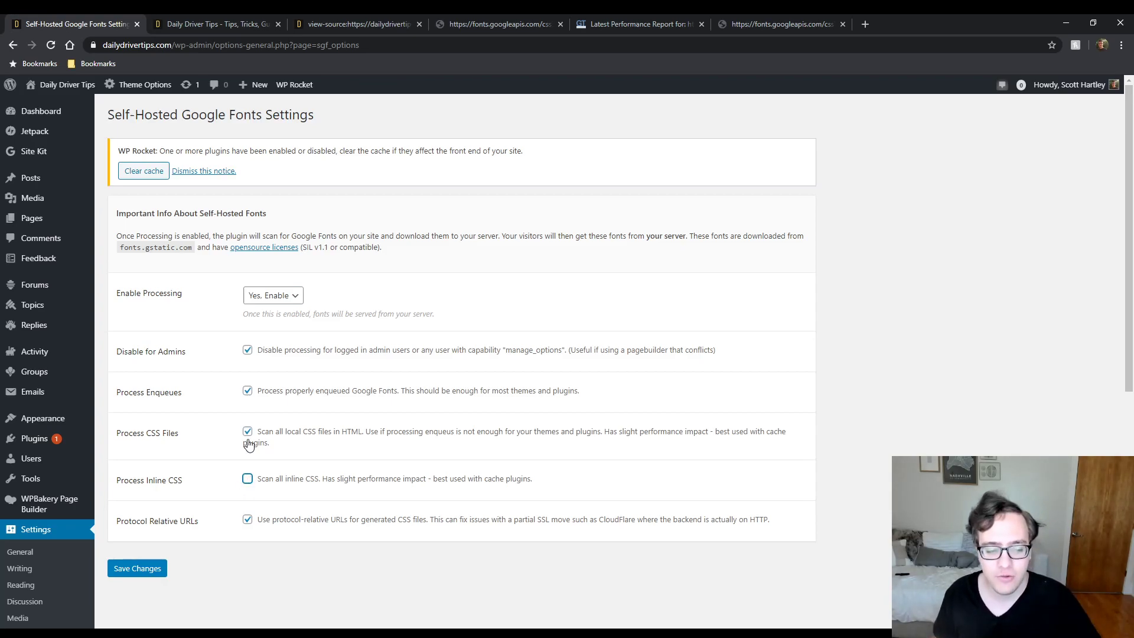
left_click(248, 431)
scroll(232, 491, "down", 3)
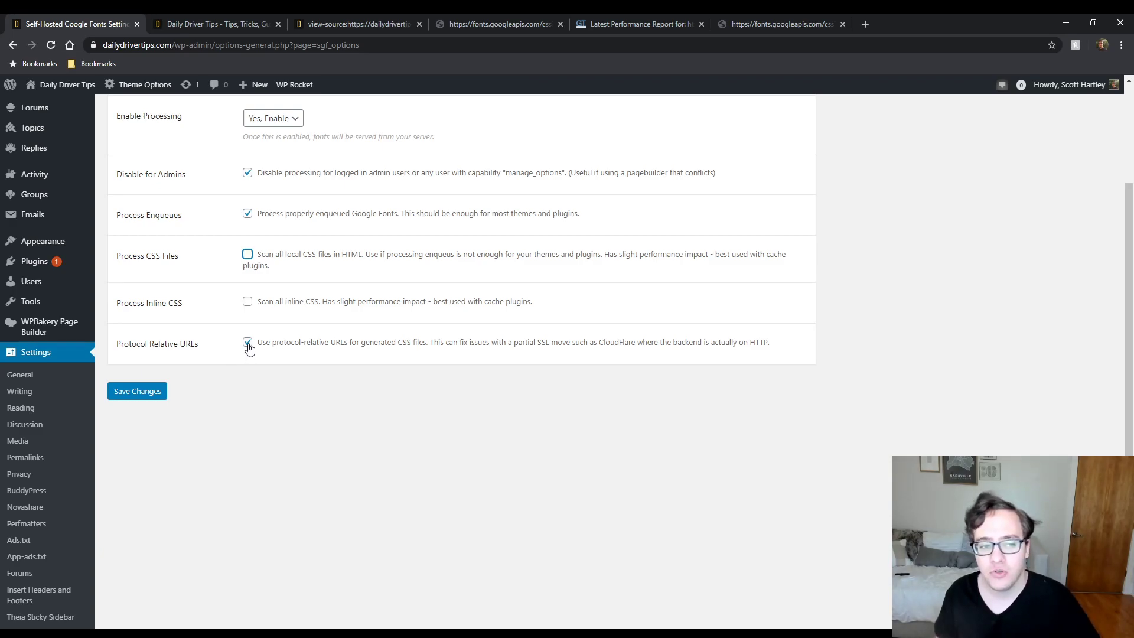
left_click(247, 343)
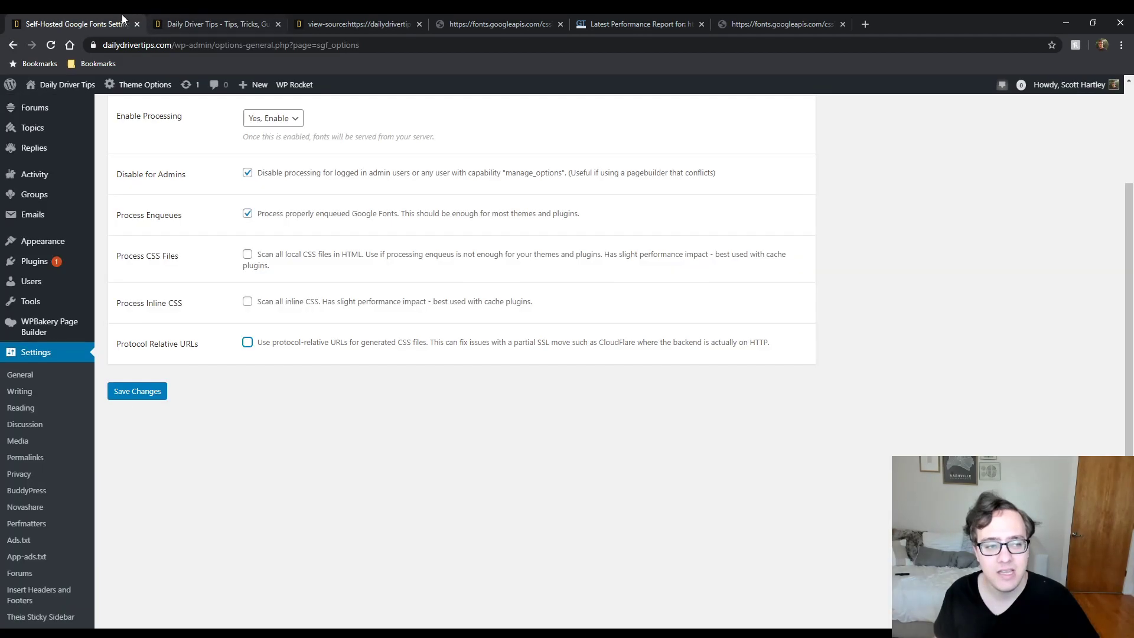
left_click(155, 395)
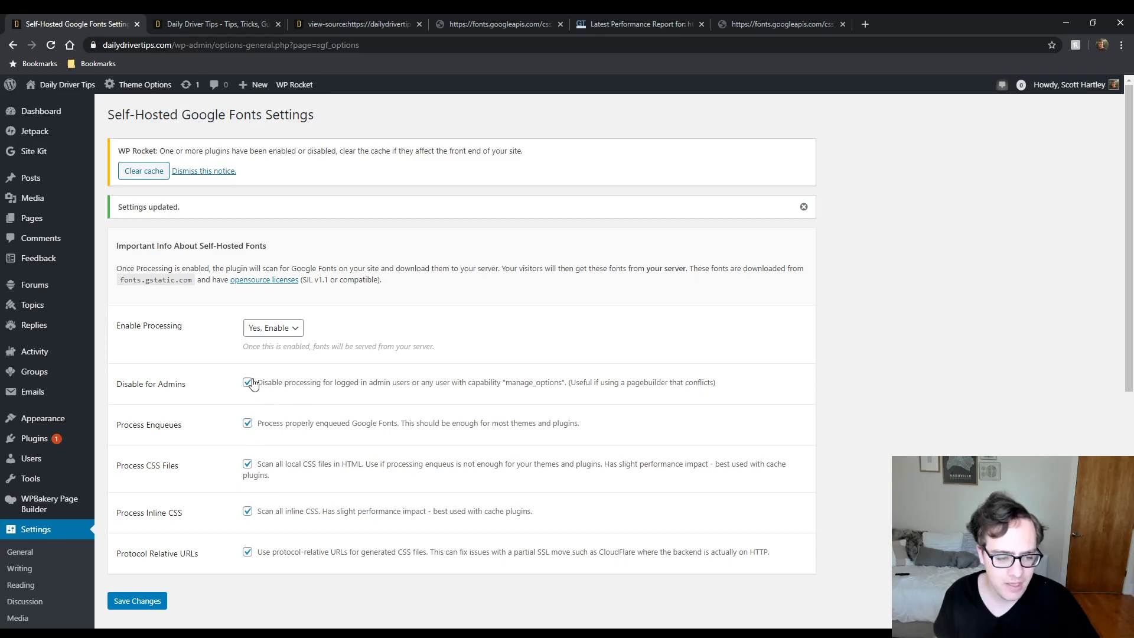
Re-enable protocol-relative URLs, inline CSS and CSS file scanning, untick Disable for Admins, and save
left_click(248, 552)
left_click(248, 511)
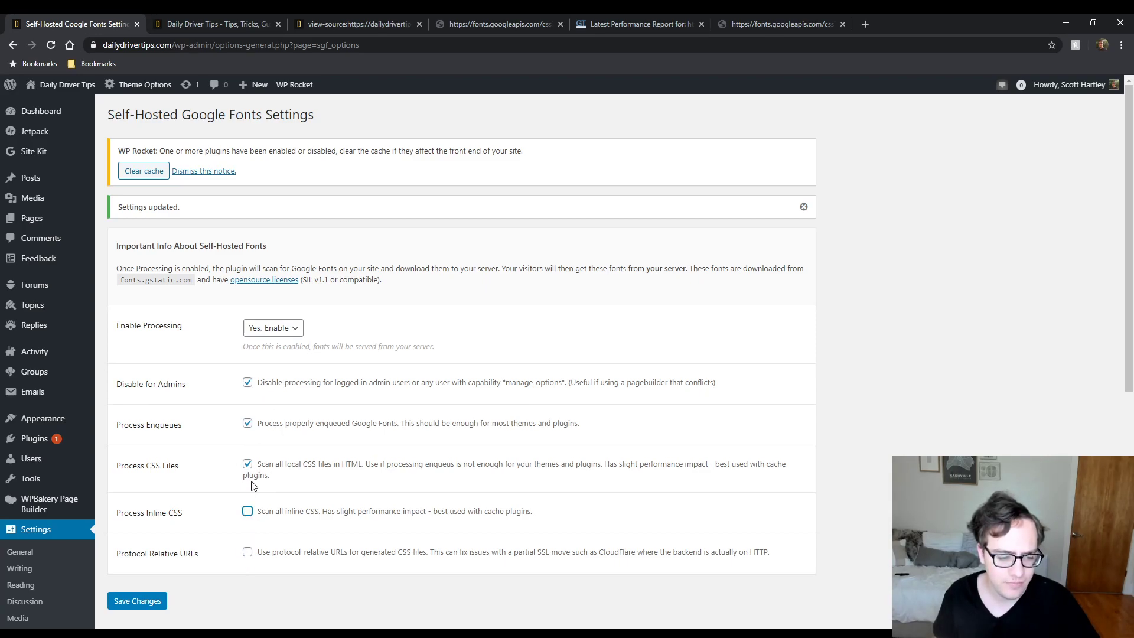
left_click(248, 464)
left_click(248, 423)
left_click(156, 600)
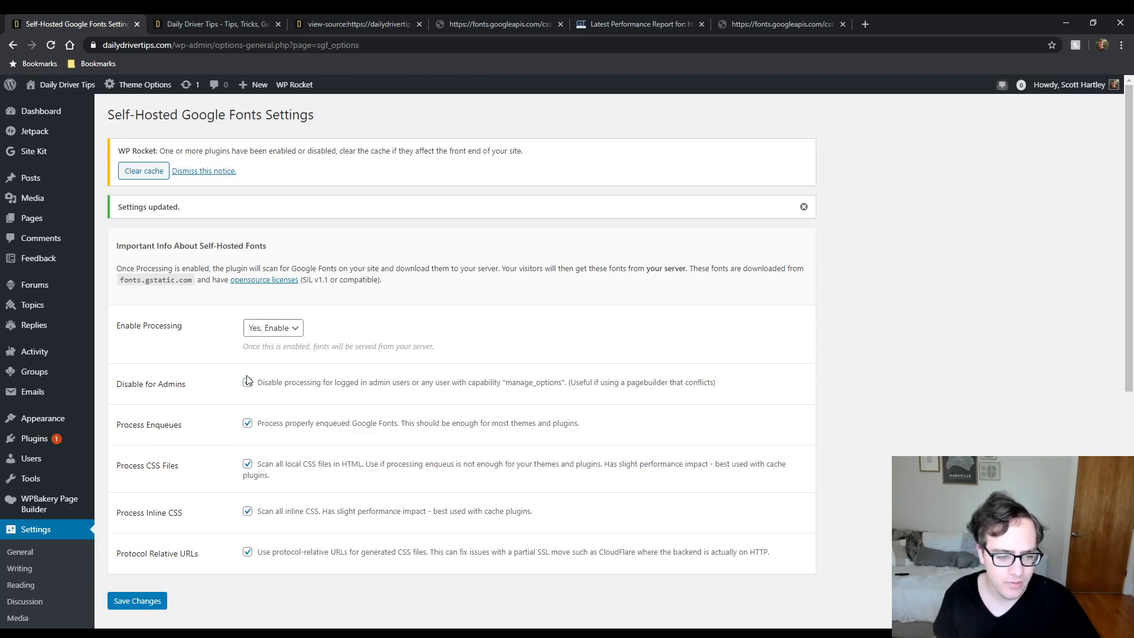
left_click(150, 601)
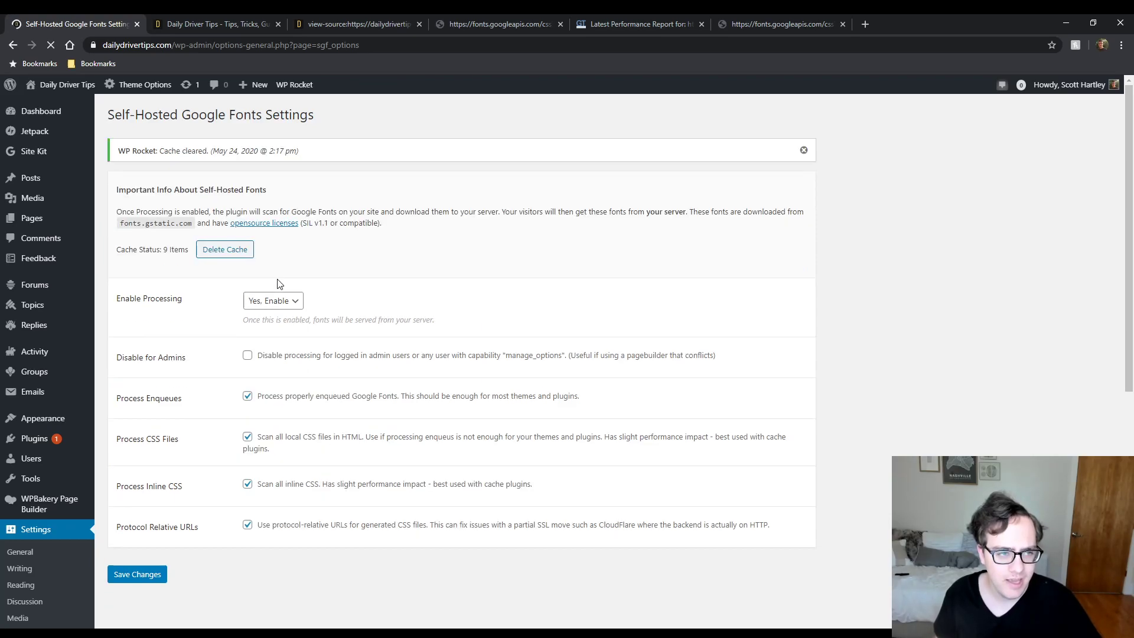
Reload the page source and open the now-local font CSS file served from dailydrivertips.com
left_click(269, 25)
left_click(352, 25)
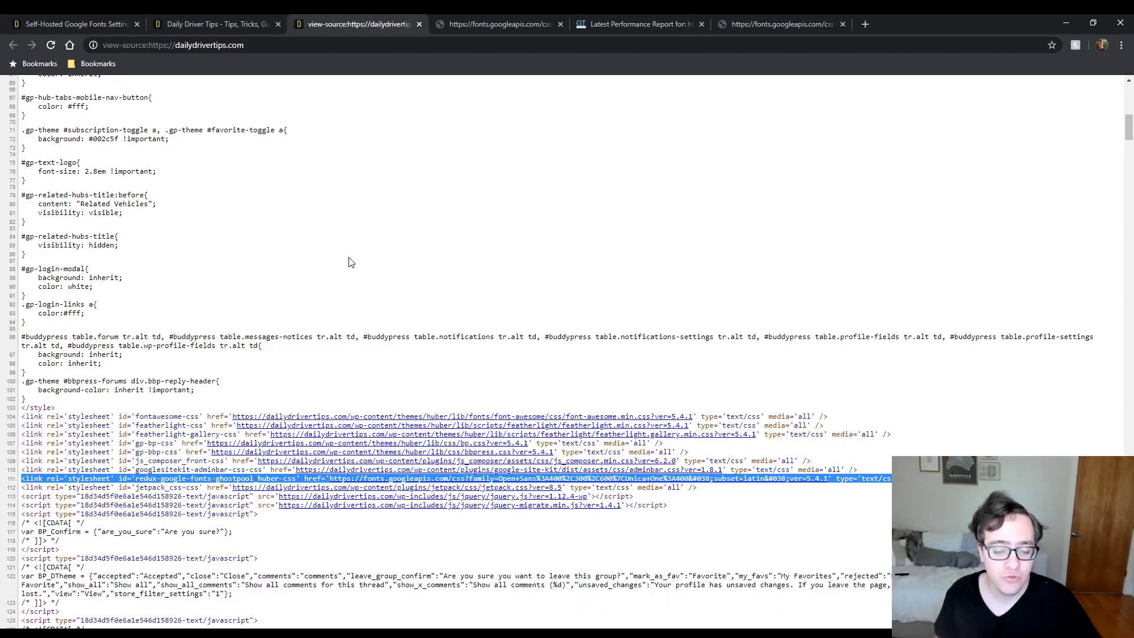
key("F5")
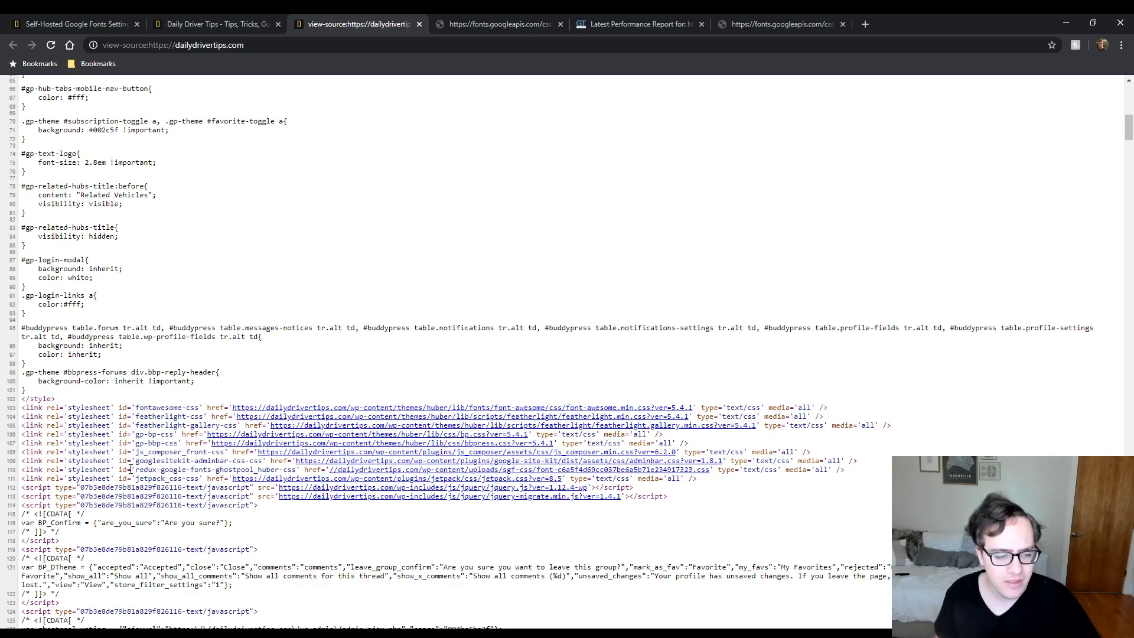
left_click_drag(131, 469, 299, 469)
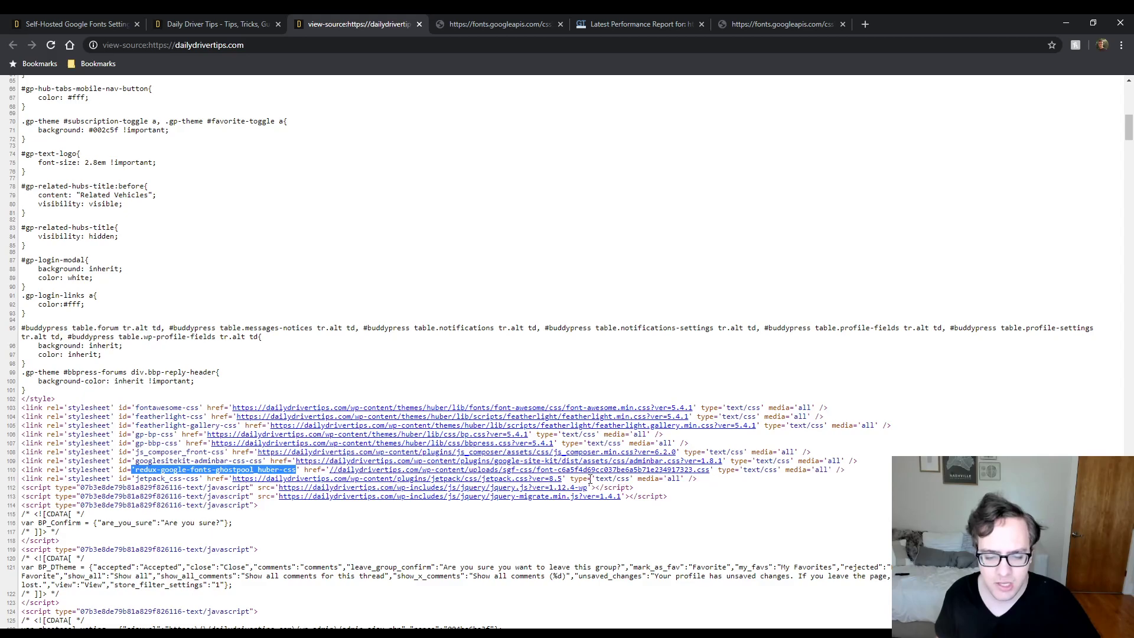
left_click(555, 472)
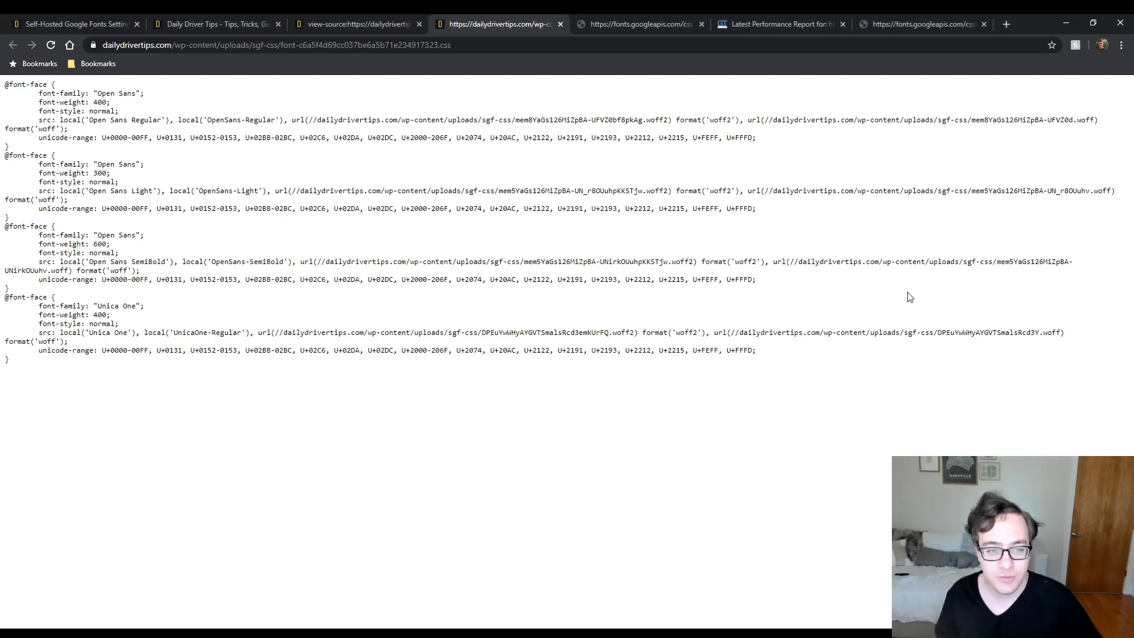
Back on the font plugin settings, clear the WP Rocket cache
left_click(212, 24)
left_click(130, 20)
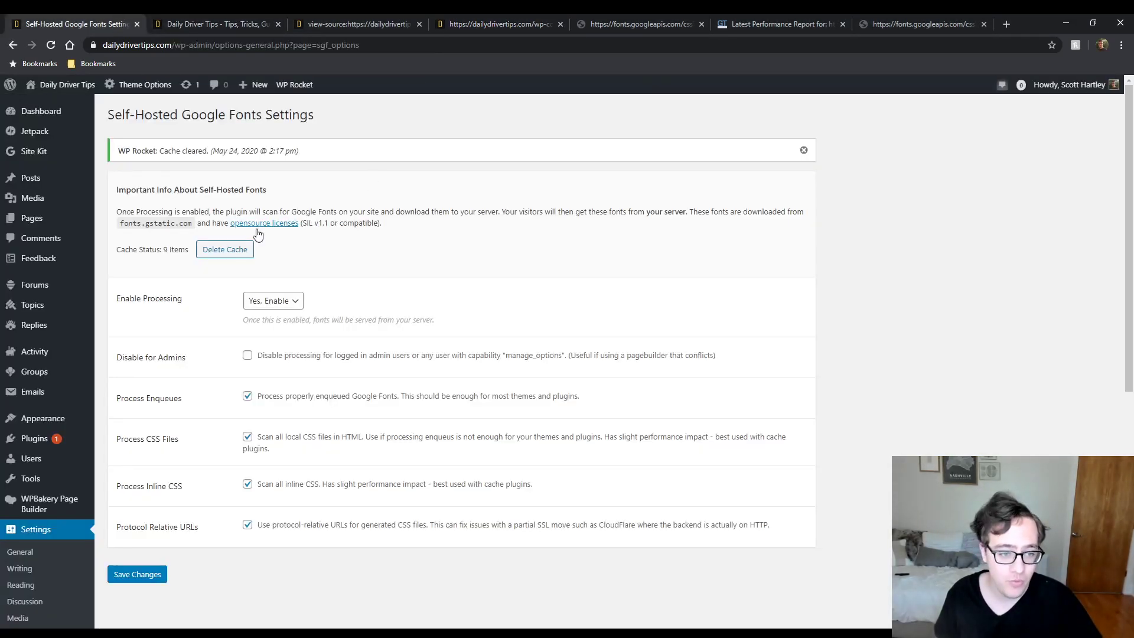
mouse_move(294, 85)
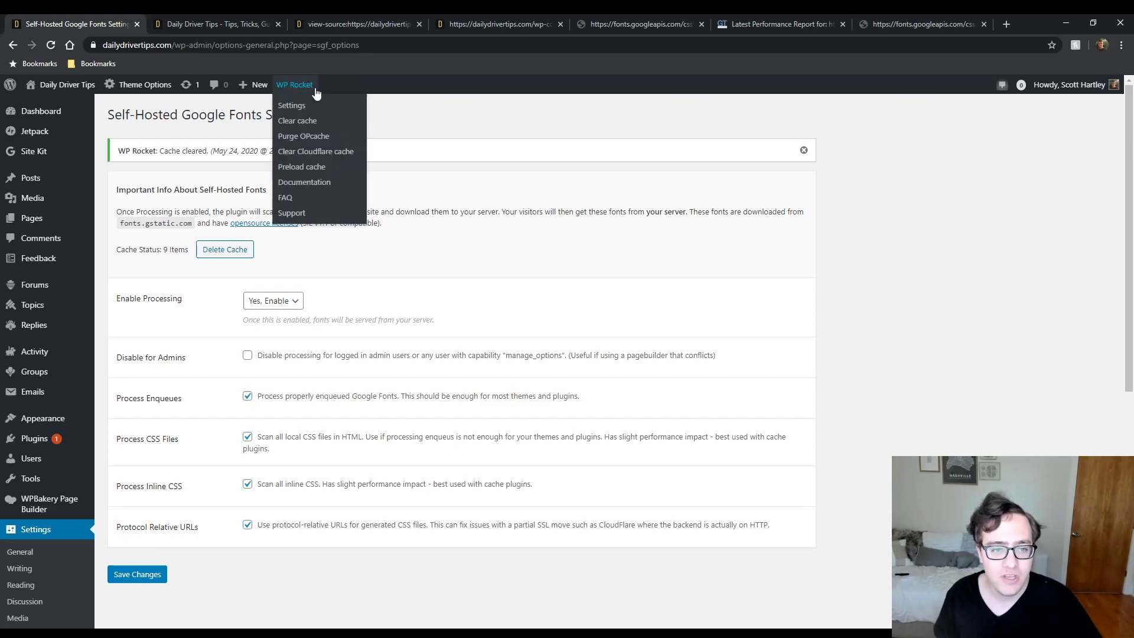
left_click(322, 121)
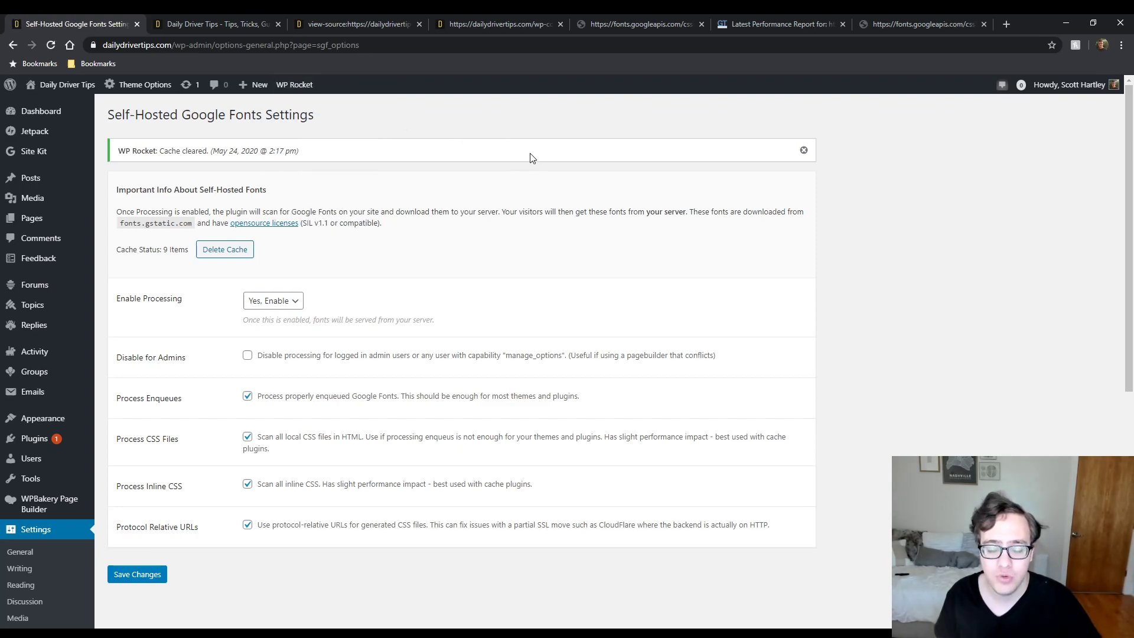
Start a GTmetrix re-test of dailydrivertips.com, then open the local sgf-css stylesheet from the page source
left_click(749, 17)
scroll(834, 185, "up", 5)
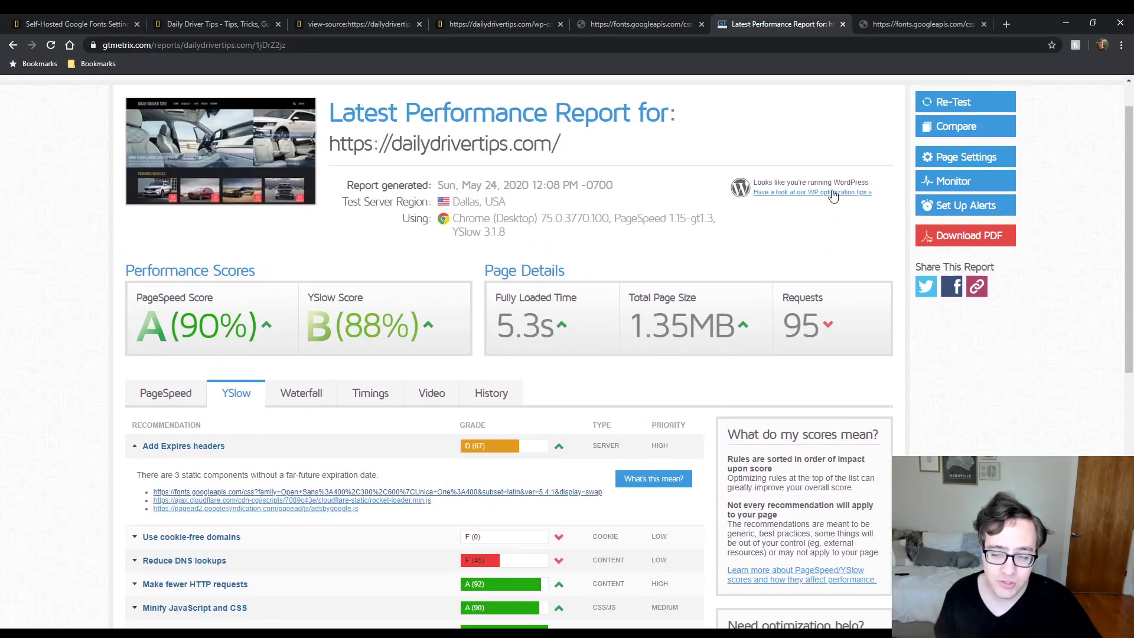
left_click(954, 147)
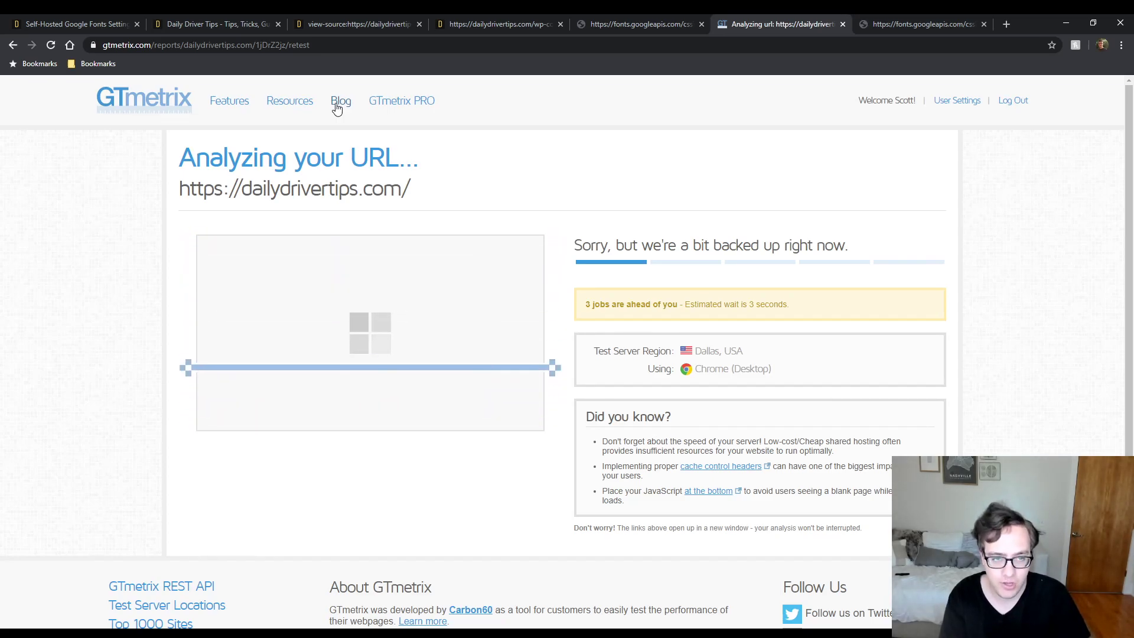
left_click(380, 18)
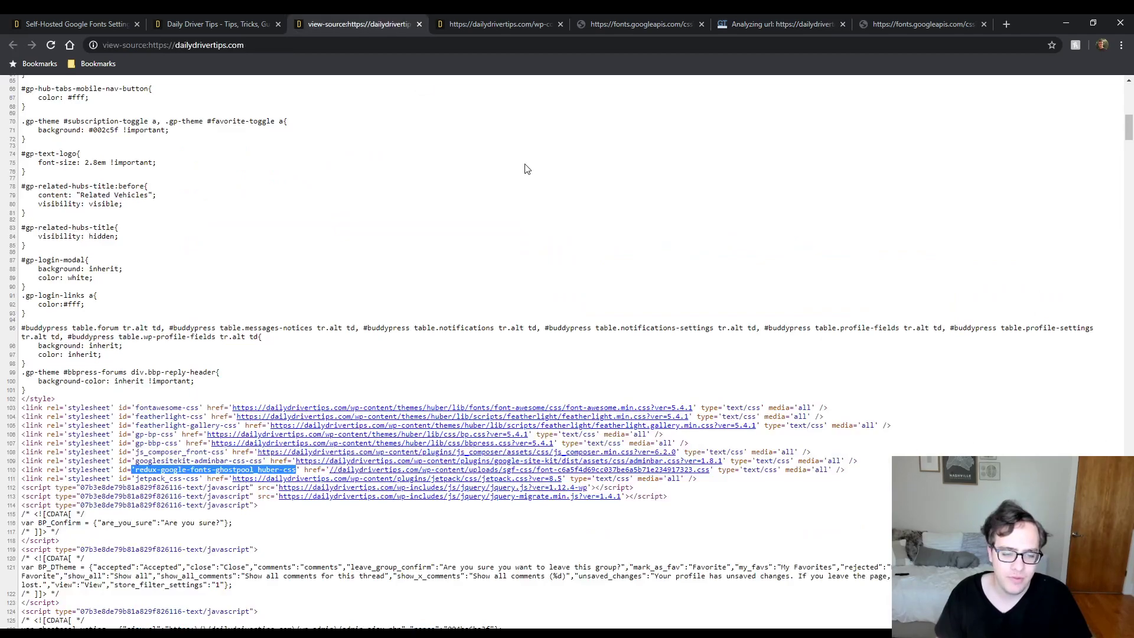
left_click(655, 474)
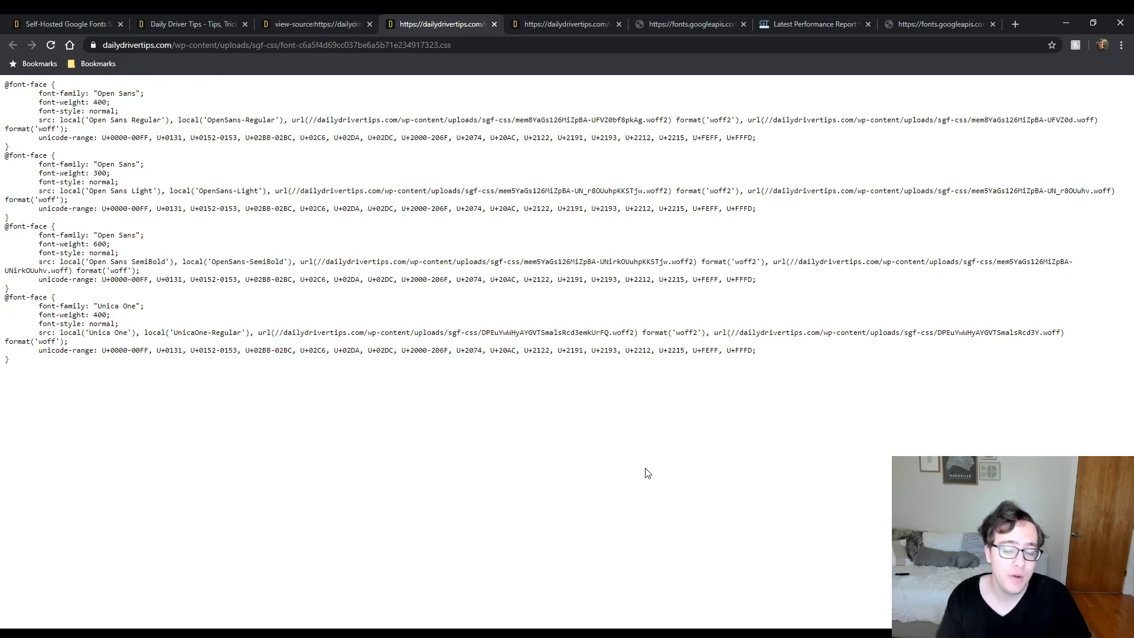
Check Add Expires headers in the new report's YSlow tab, now without the Google Fonts entry
left_click(820, 22)
scroll(279, 315, "down", 3)
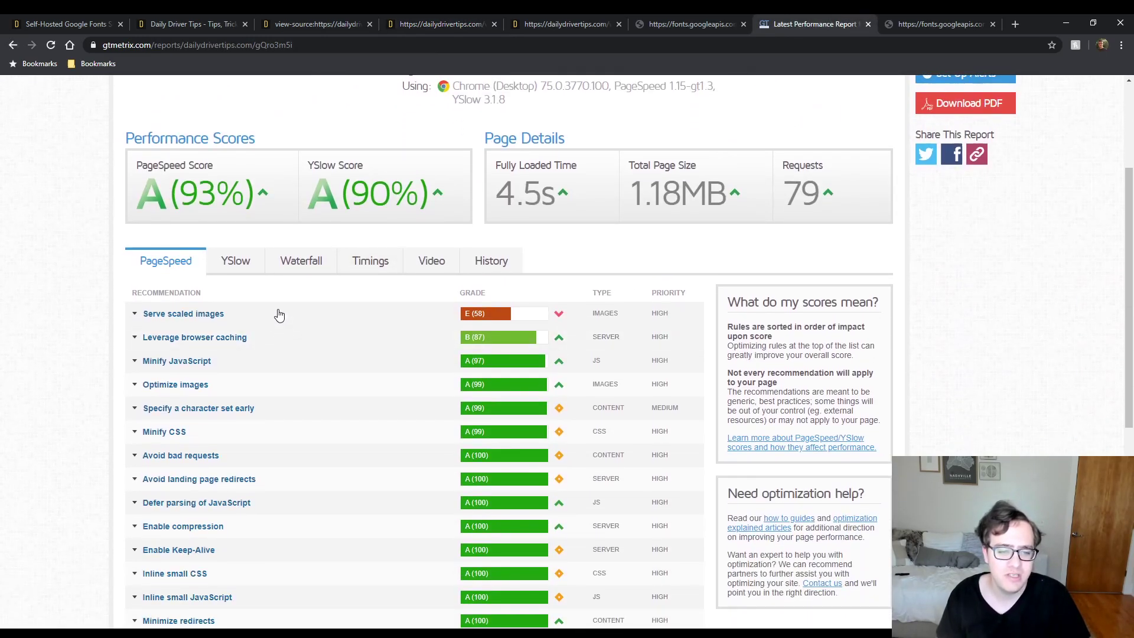
left_click(298, 261)
left_click(256, 262)
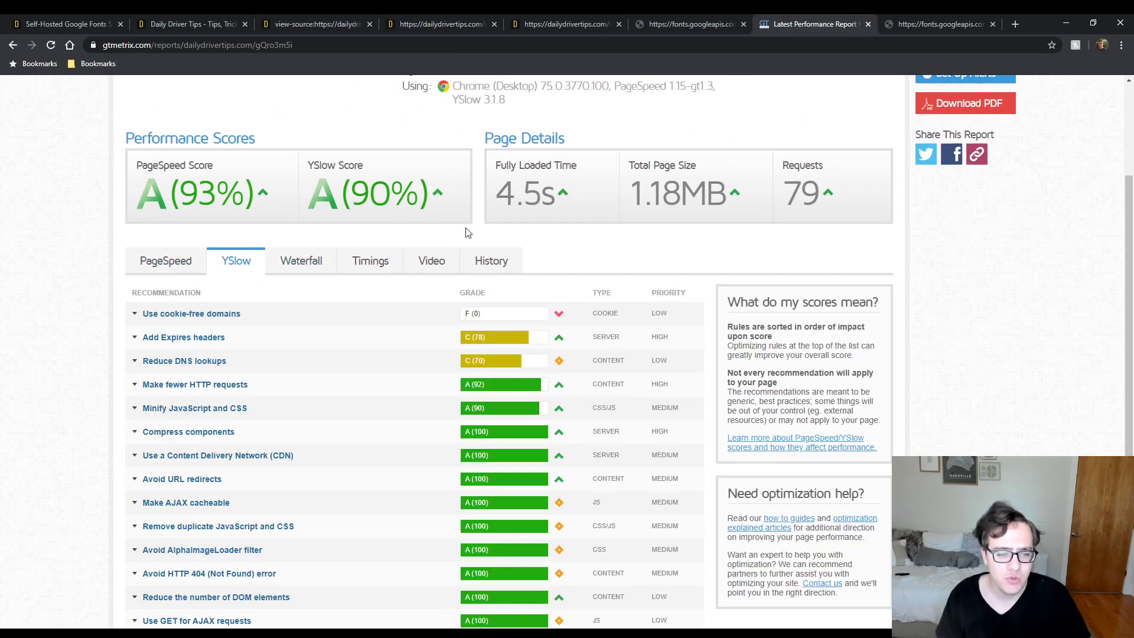
scroll(466, 232, "down", 3)
left_click(250, 160)
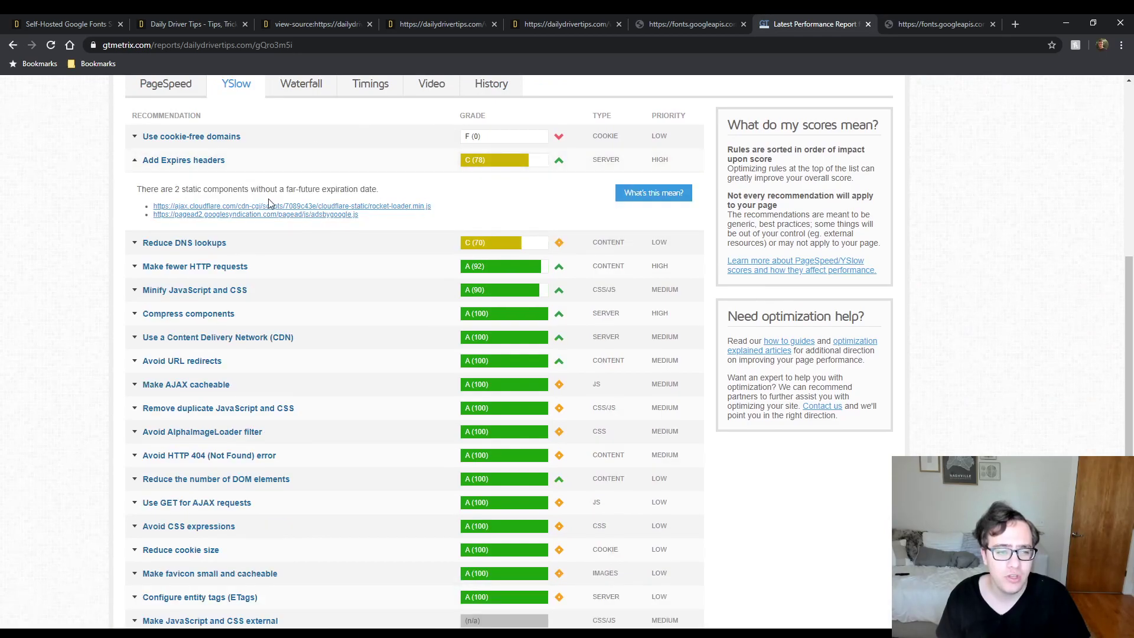
left_click(263, 157)
Review the Reduce DNS lookups domain list, then return to the PageSpeed A (93%) and YSlow A (90%) scores
left_click(365, 183)
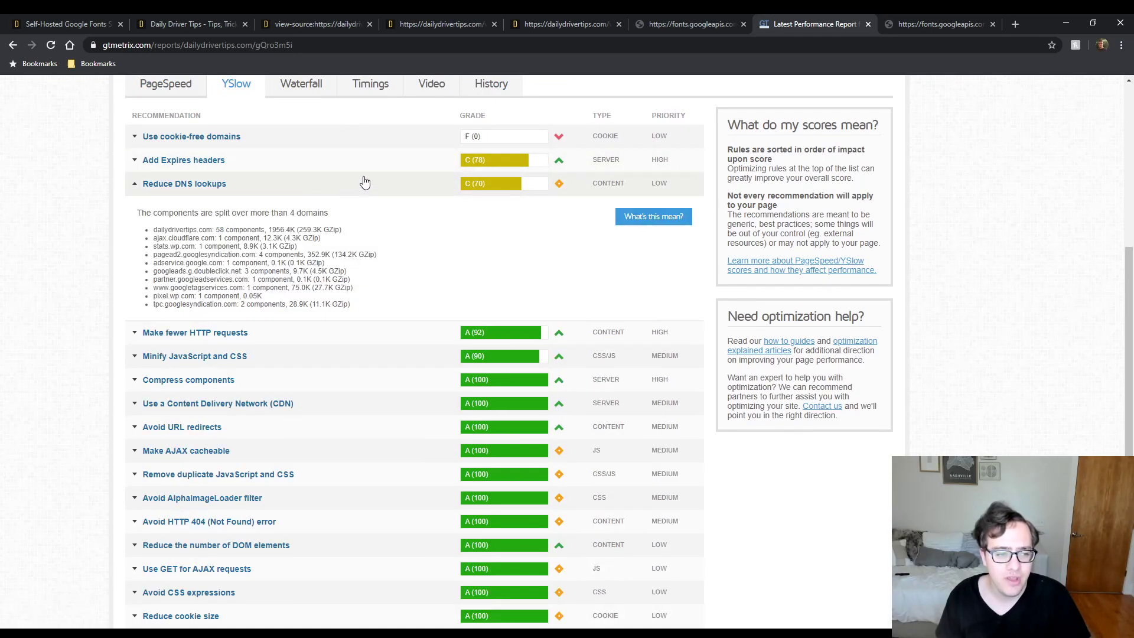
left_click_drag(157, 236, 319, 281)
left_click(319, 281)
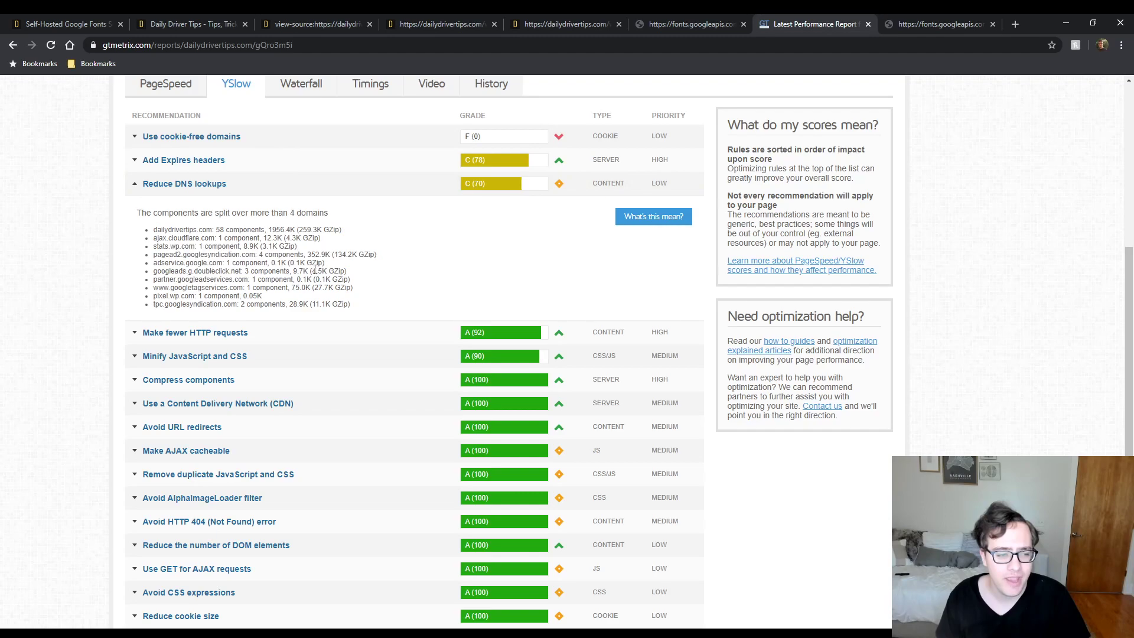
left_click_drag(377, 304, 147, 236)
left_click(372, 278)
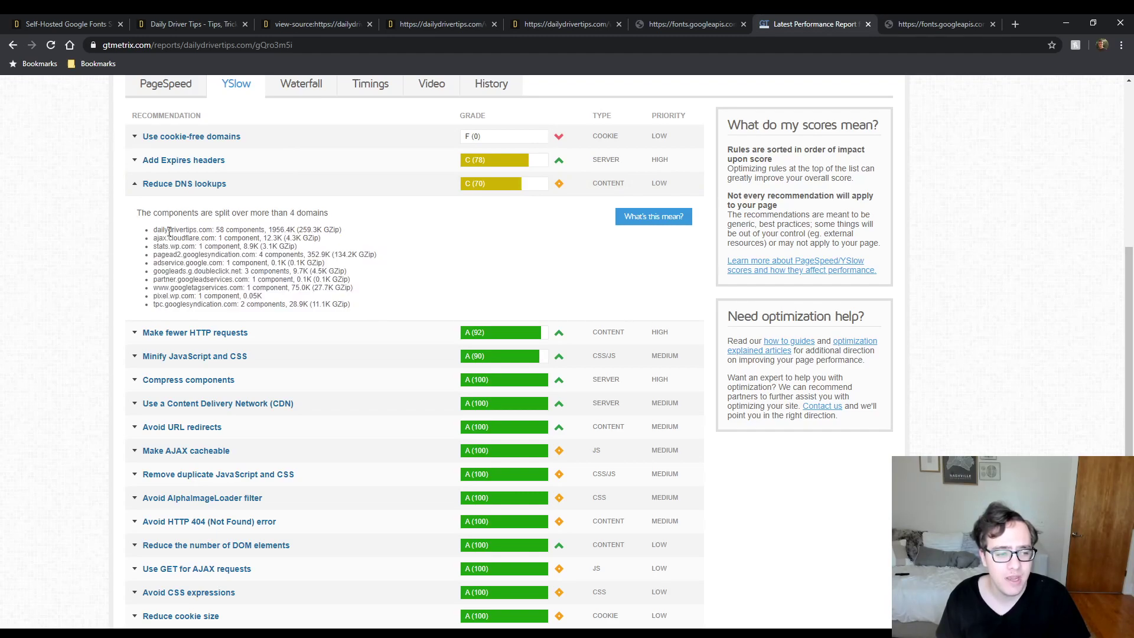
scroll(372, 340, "up", 2)
scroll(372, 339, "up", 1)
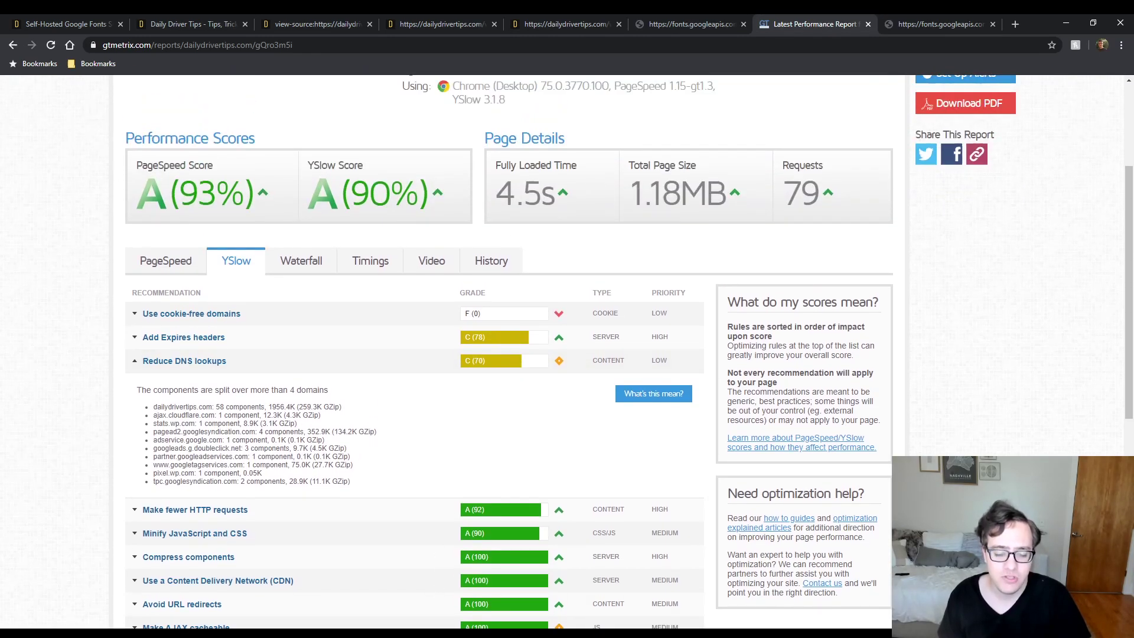